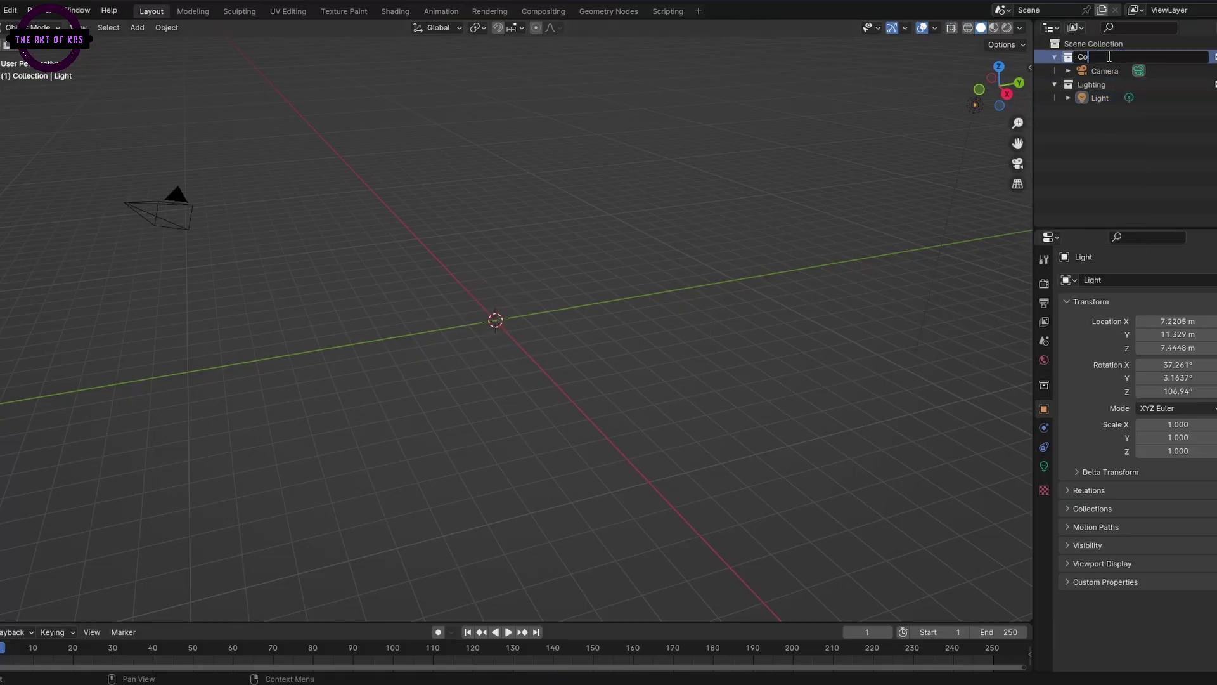
# - Rename the collection holding the camera as Camera and add another collection below Lighting
pyautogui.write('mera')
pyautogui.press('Return')
pyautogui.rightClick(1120, 132)
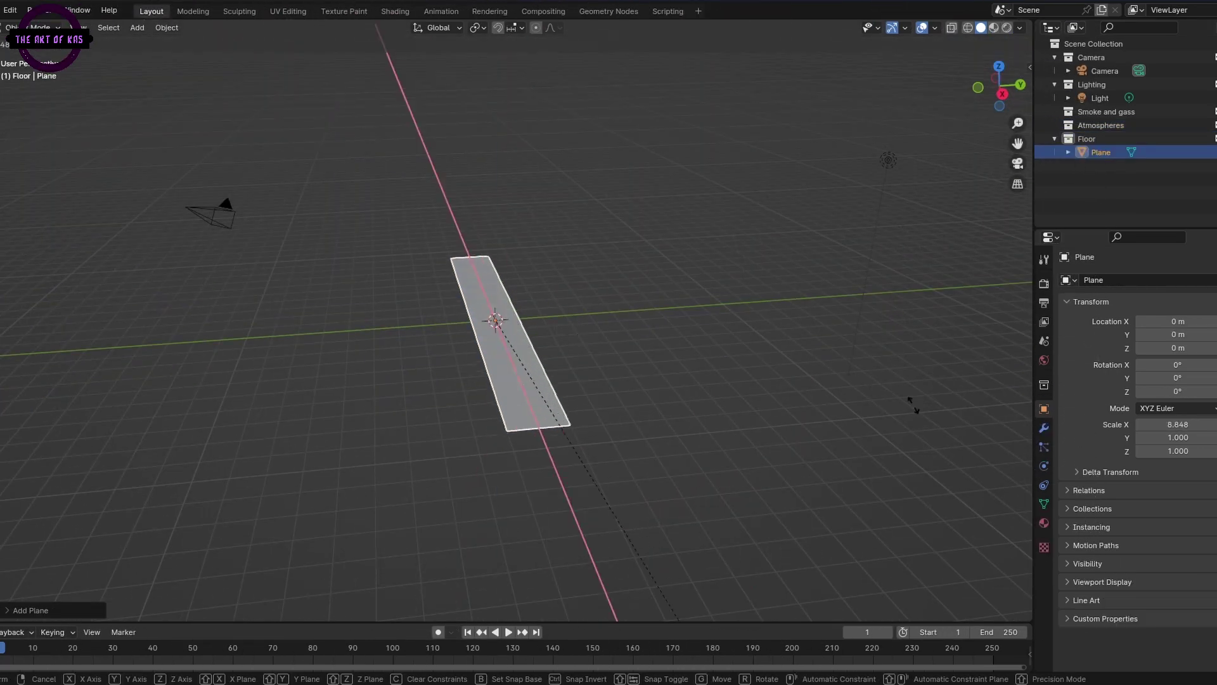
# - Scale the floor plane to about 8.6 in X and 5.95 in Y, and lower it about 0.65 m
pyautogui.click(913, 399)
pyautogui.press('s')
pyautogui.press('y')
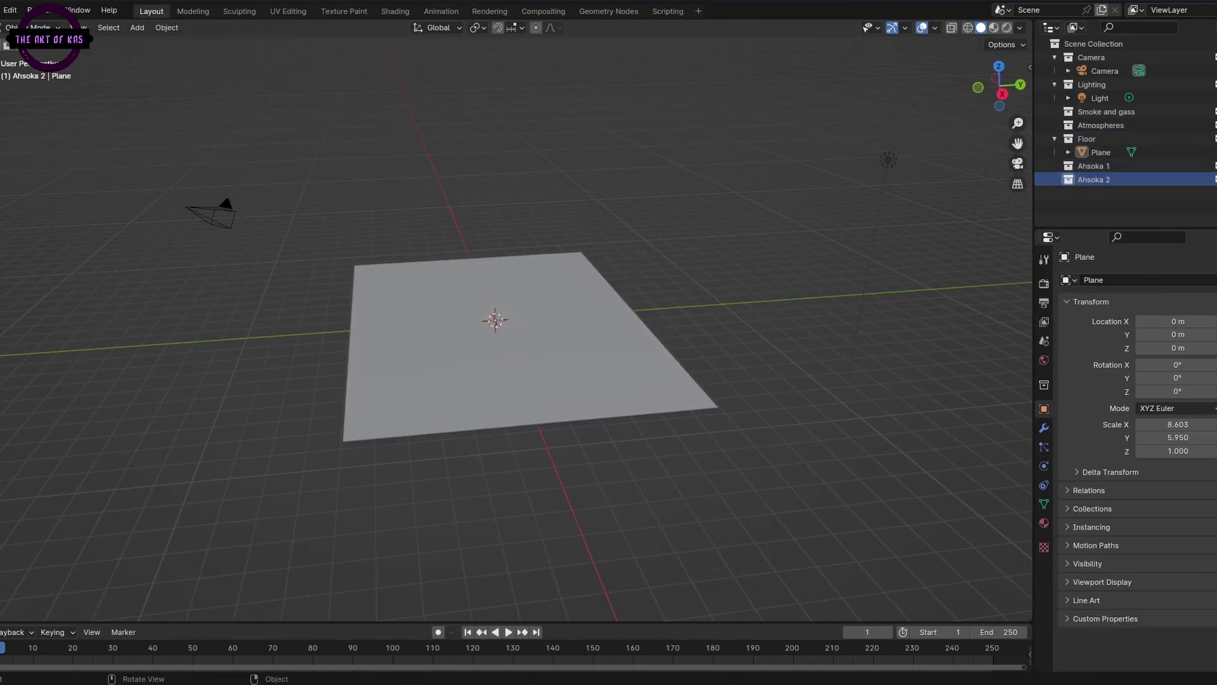
pyautogui.click(650, 387)
pyautogui.moveTo(650, 387); pyautogui.dragTo(695, 353, button='middle')
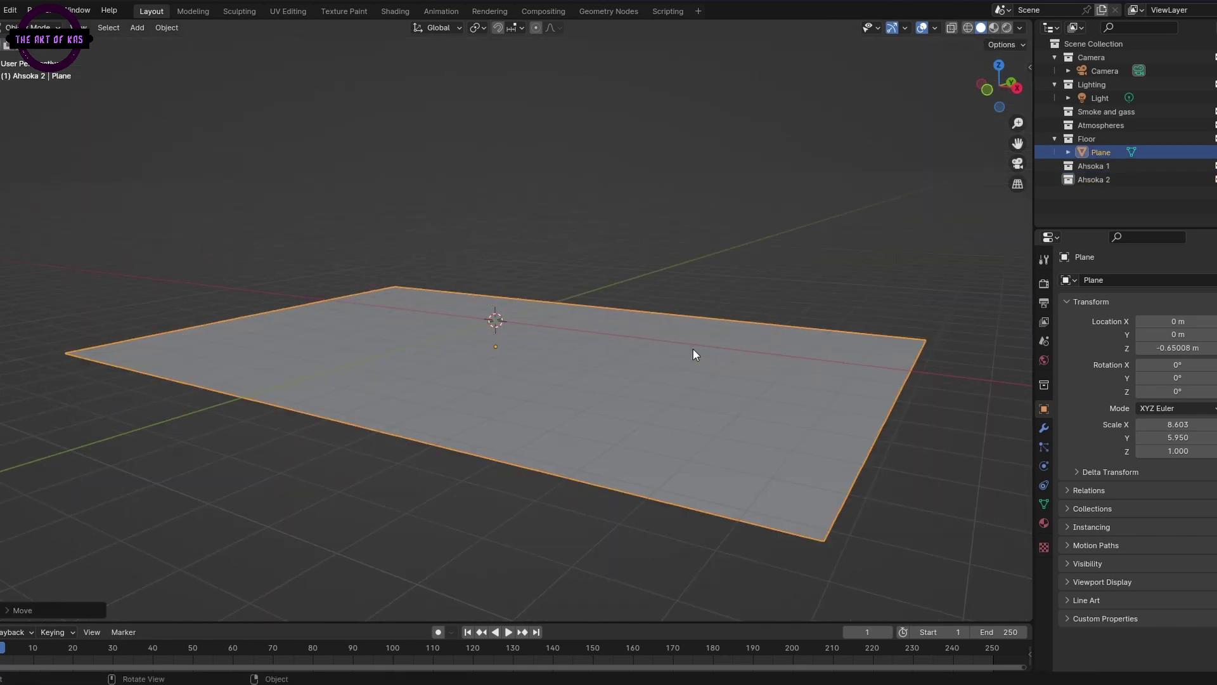
# - Duplicate the camera and aim the copy straight down the floor's X axis from about X 16, Y 0.5, Z 4.6 m
pyautogui.click(211, 245)
pyautogui.hotkey('shift', 'd')
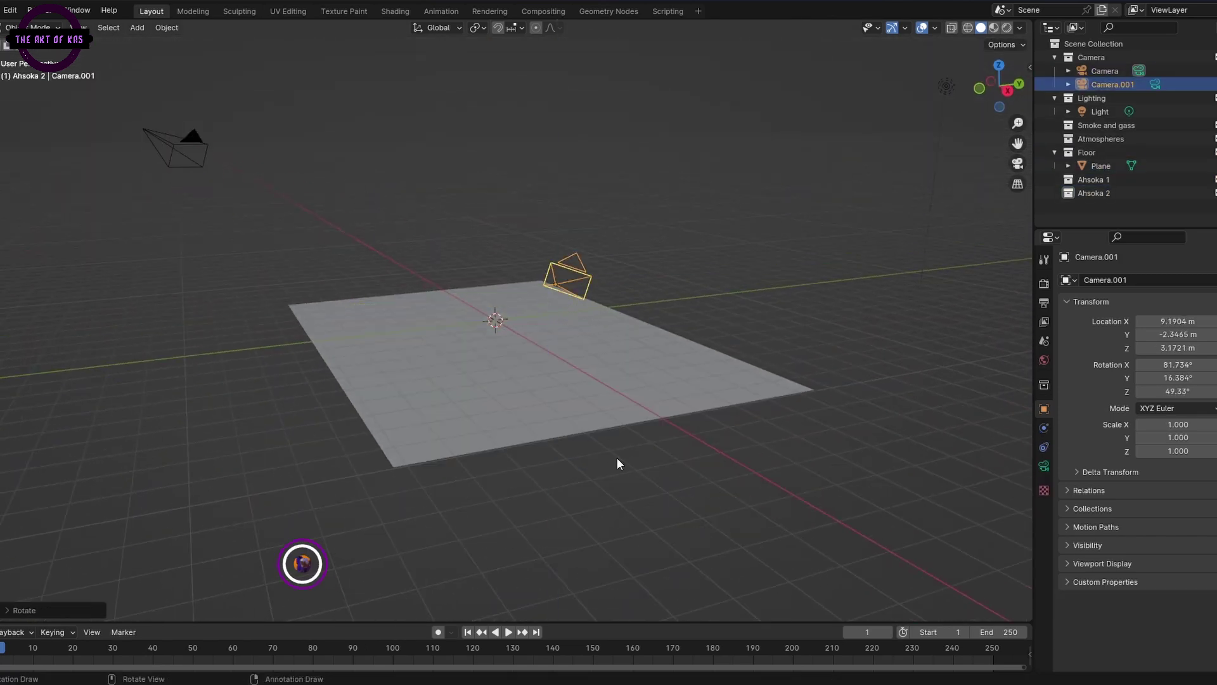
pyautogui.press('ctrl+KP_0')
pyautogui.hotkey('shift', '`')
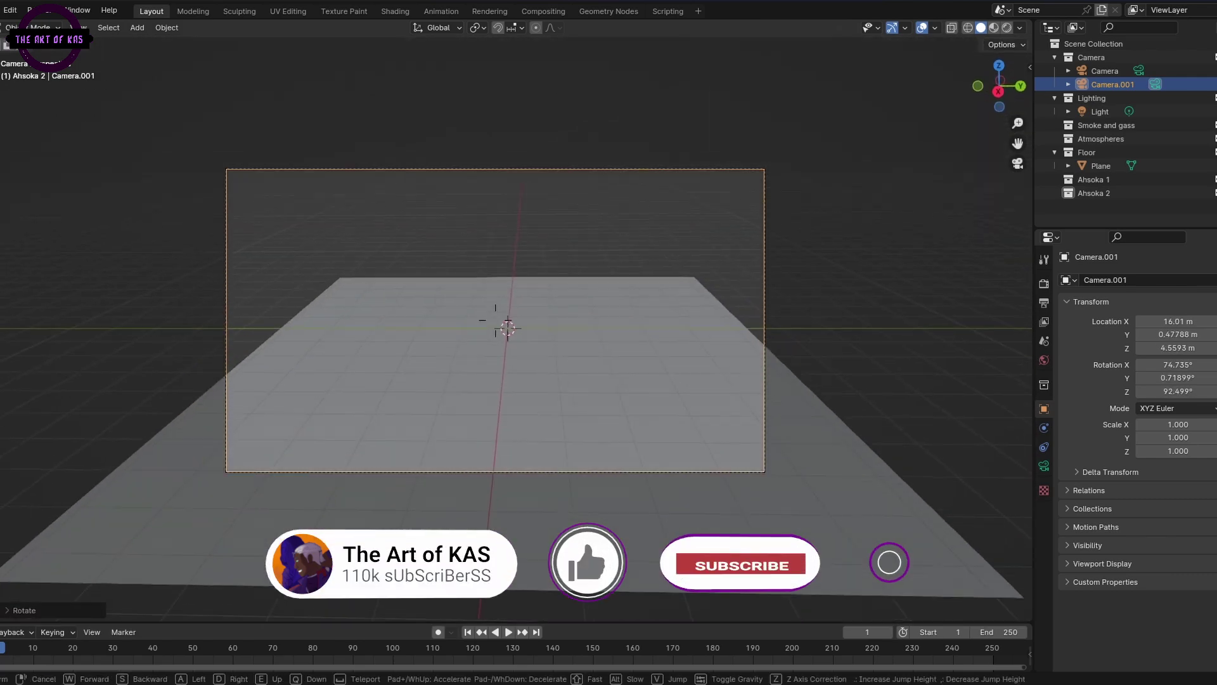
pyautogui.click(508, 327)
pyautogui.press('KP_0')
# - Make the original camera active and level its view across the floor, at about X 3.9, Y -11.3, Z 5.2 m
pyautogui.click(693, 217)
pyautogui.press('ctrl+KP_0')
pyautogui.press('r')
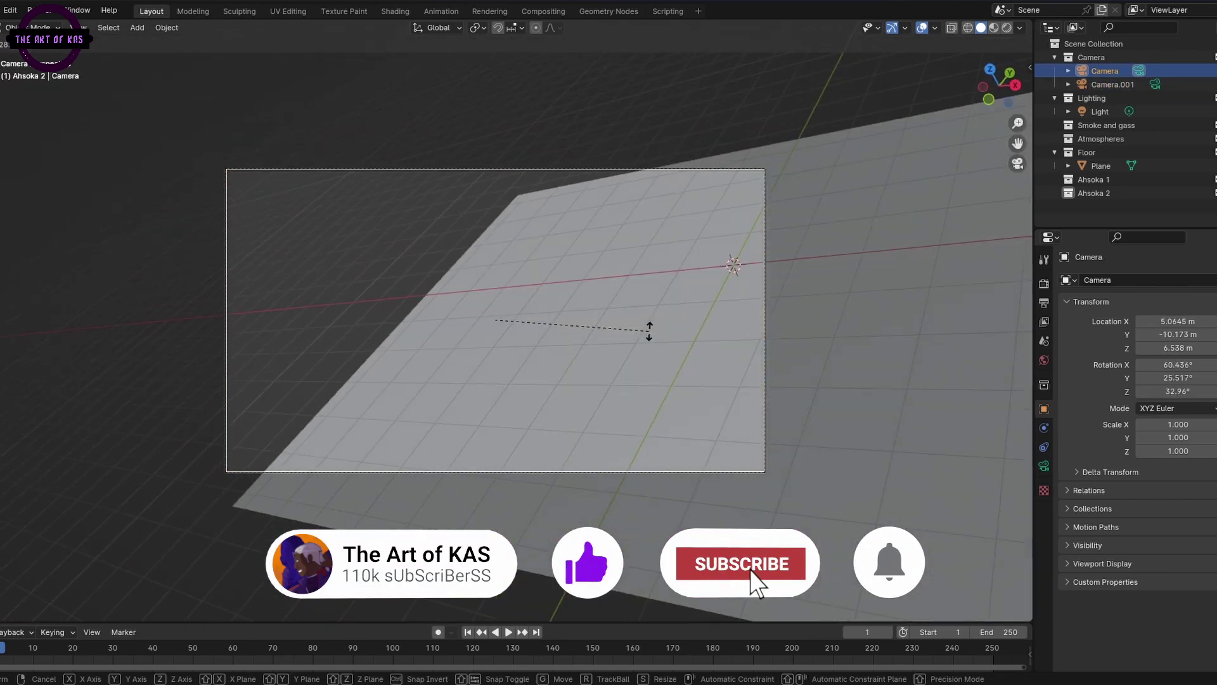
pyautogui.click(641, 273)
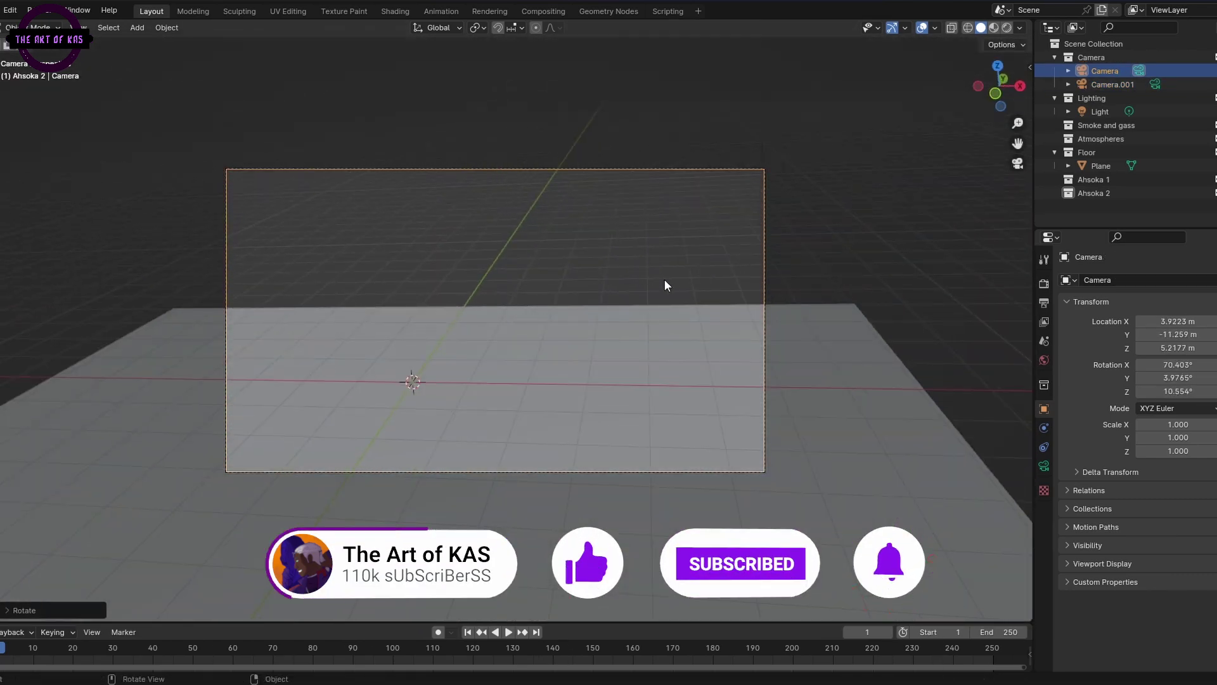
pyautogui.moveTo(664, 285); pyautogui.dragTo(540, 372, button='middle')
# - Check the floor plane's placement relative to the cameras from several angles and save the project
pyautogui.click(540, 372)
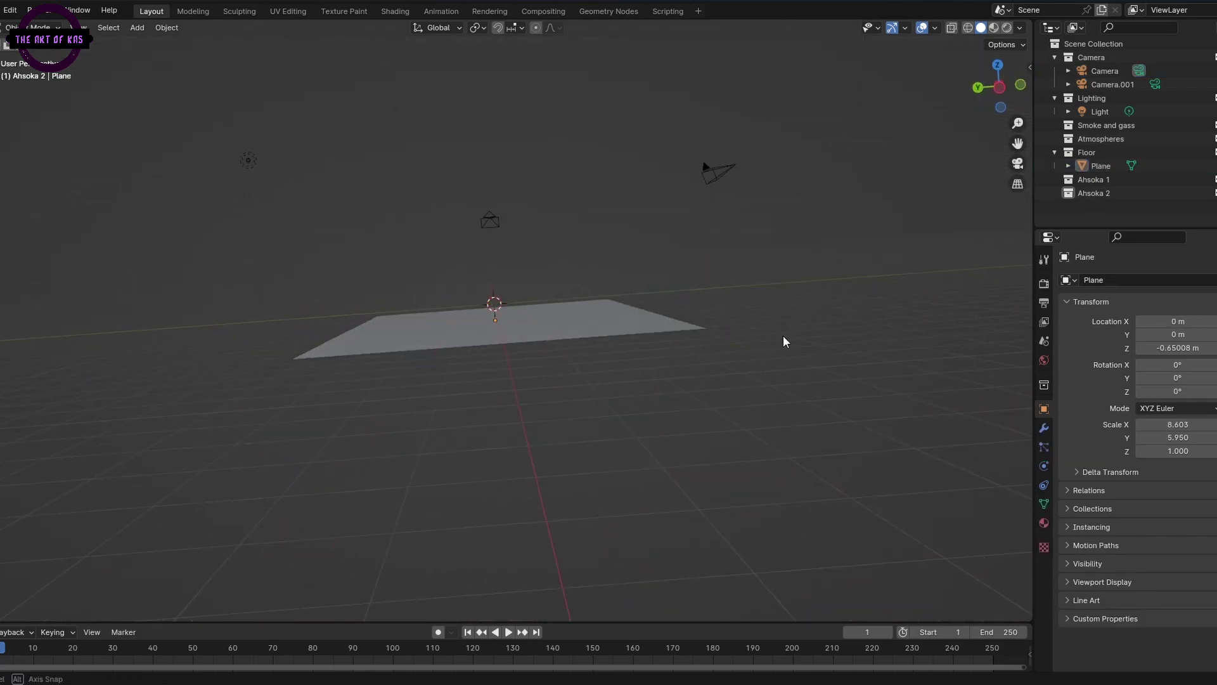
pyautogui.press('KP_7')
pyautogui.click(557, 353)
pyautogui.scroll(5, 634, 368)
pyautogui.moveTo(712, 378); pyautogui.dragTo(752, 272, button='middle')
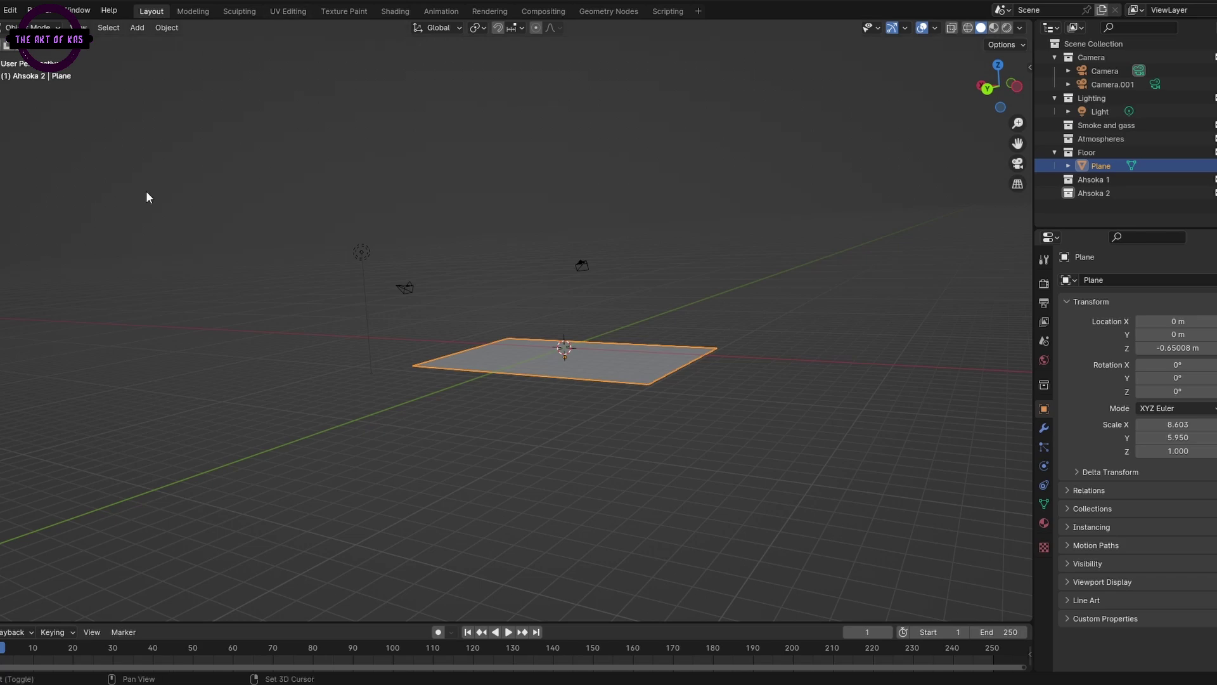
pyautogui.click(750, 372)
pyautogui.hotkey('ctrl', 's')
pyautogui.press('KP_7')
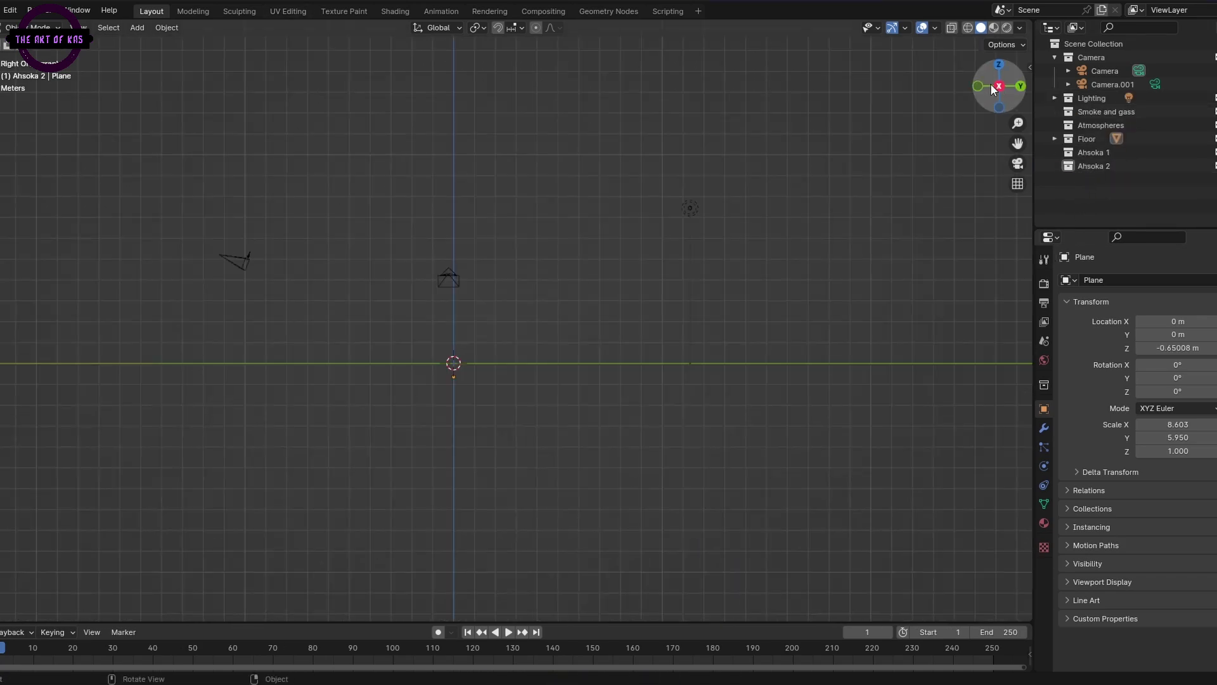
# - Put the Ahsoka_rig armature from the Ahsoka 1 collection in Pose Mode and set it to Pose Position
pyautogui.moveTo(840, 311); pyautogui.dragTo(367, 426, button='middle')
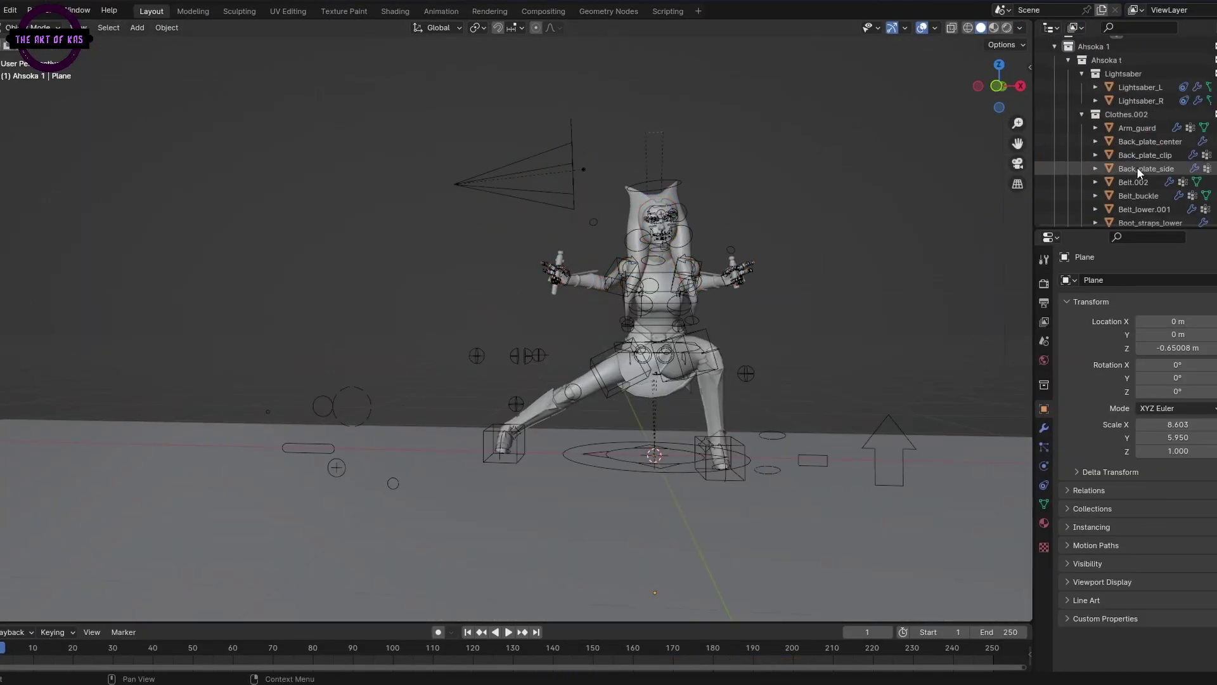
pyautogui.scroll(1, 1125, 190)
pyautogui.click(1117, 186)
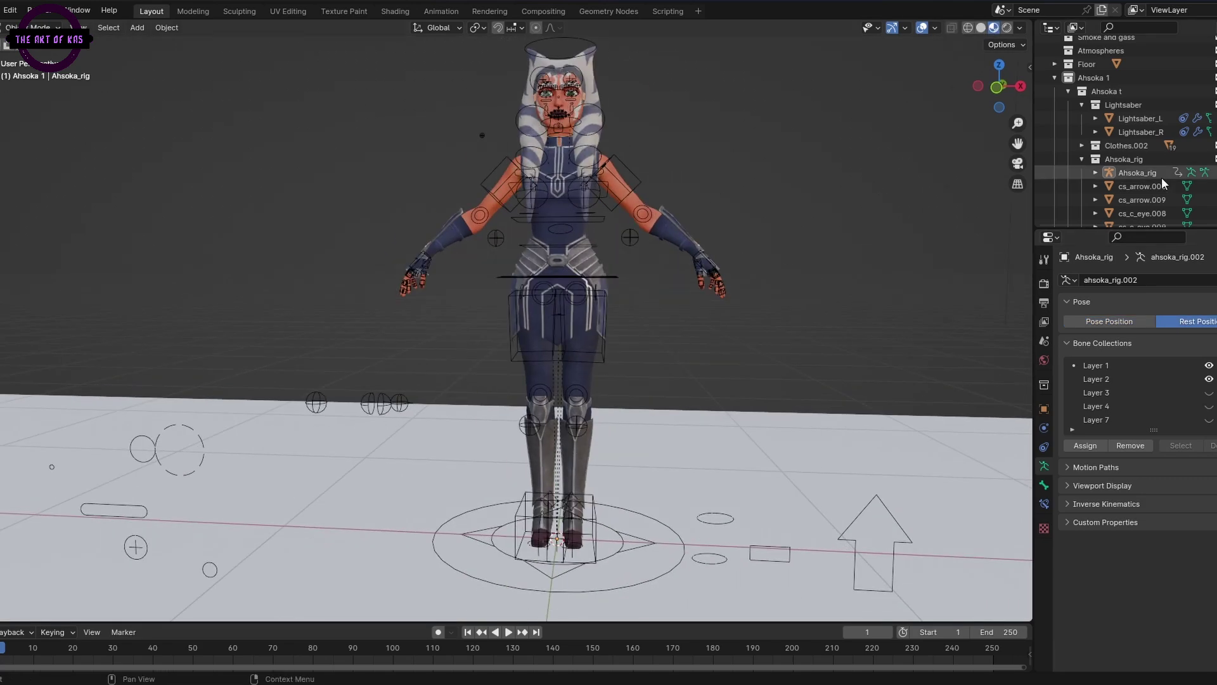
pyautogui.click(38, 27)
pyautogui.click(1109, 320)
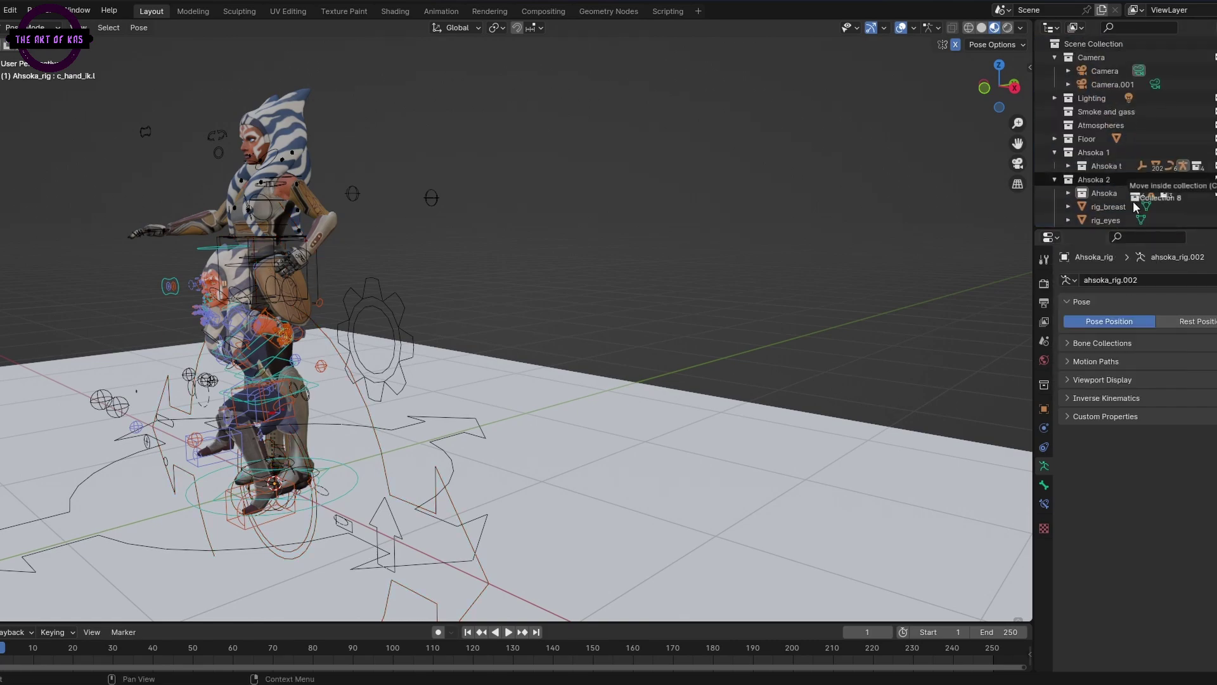
# - Place Collection 8 inside the Ahsoka 2 collection and exclude it from the scene view
pyautogui.scroll(1, 1116, 165)
pyautogui.click(1108, 141)
pyautogui.click(1135, 81)
pyautogui.press('KP_Subtract')
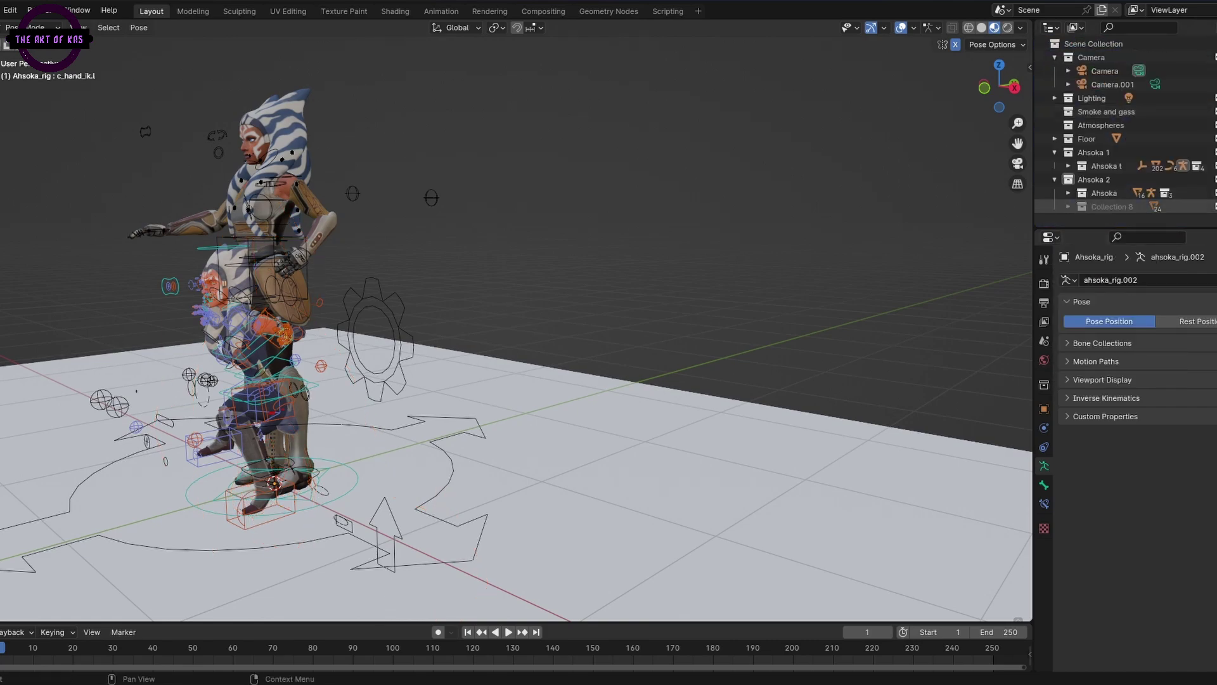
# - Move Ahsoka_rig's c_root.x control vertically to raise the crouching character's hips
pyautogui.moveTo(824, 228); pyautogui.dragTo(723, 353, button='middle')
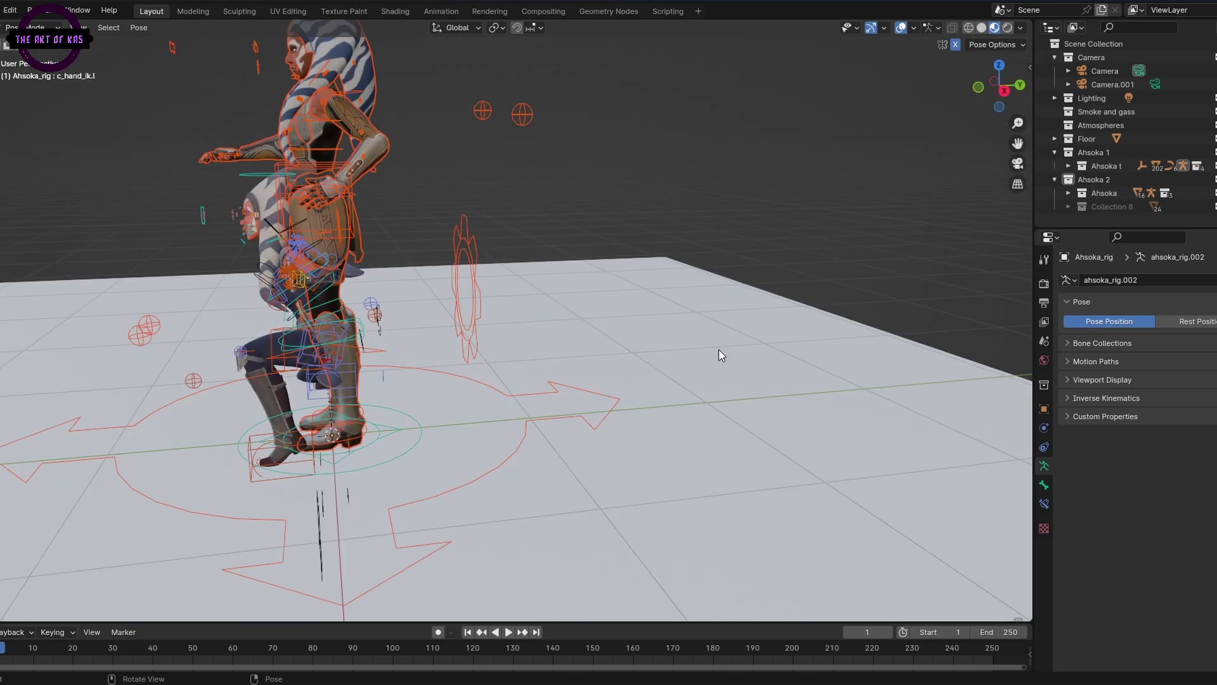
pyautogui.moveTo(45, 52); pyautogui.dragTo(805, 374, button='middle')
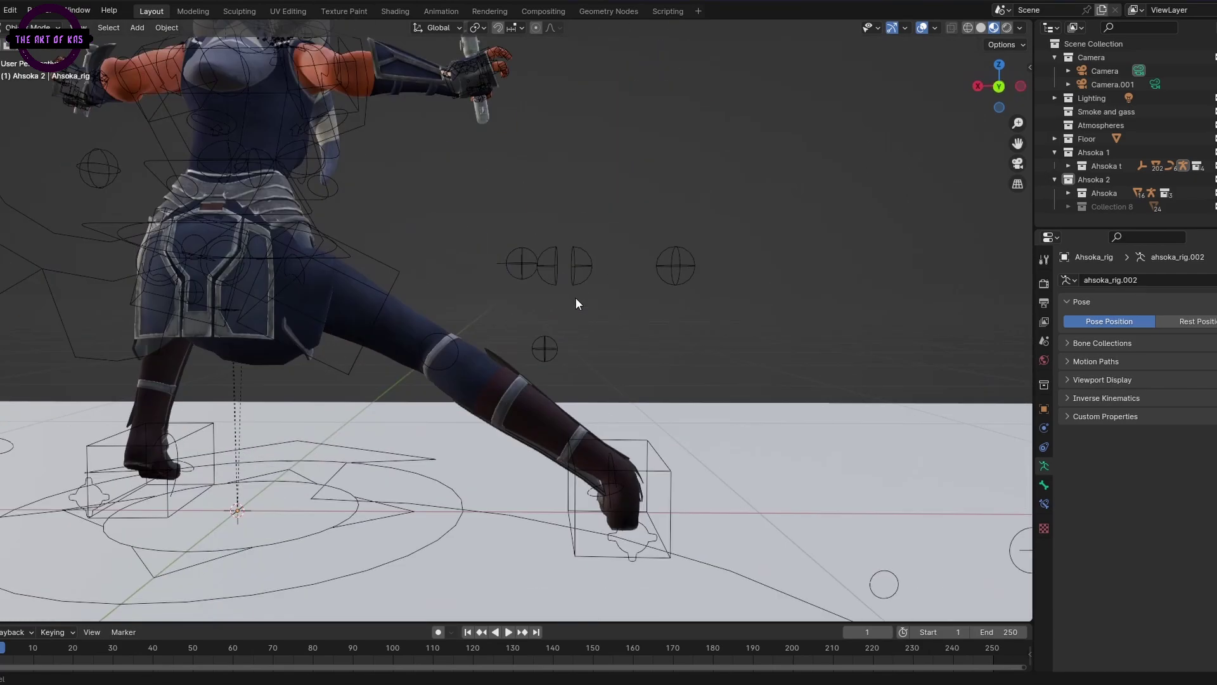
pyautogui.moveTo(576, 305); pyautogui.dragTo(569, 388, button='middle')
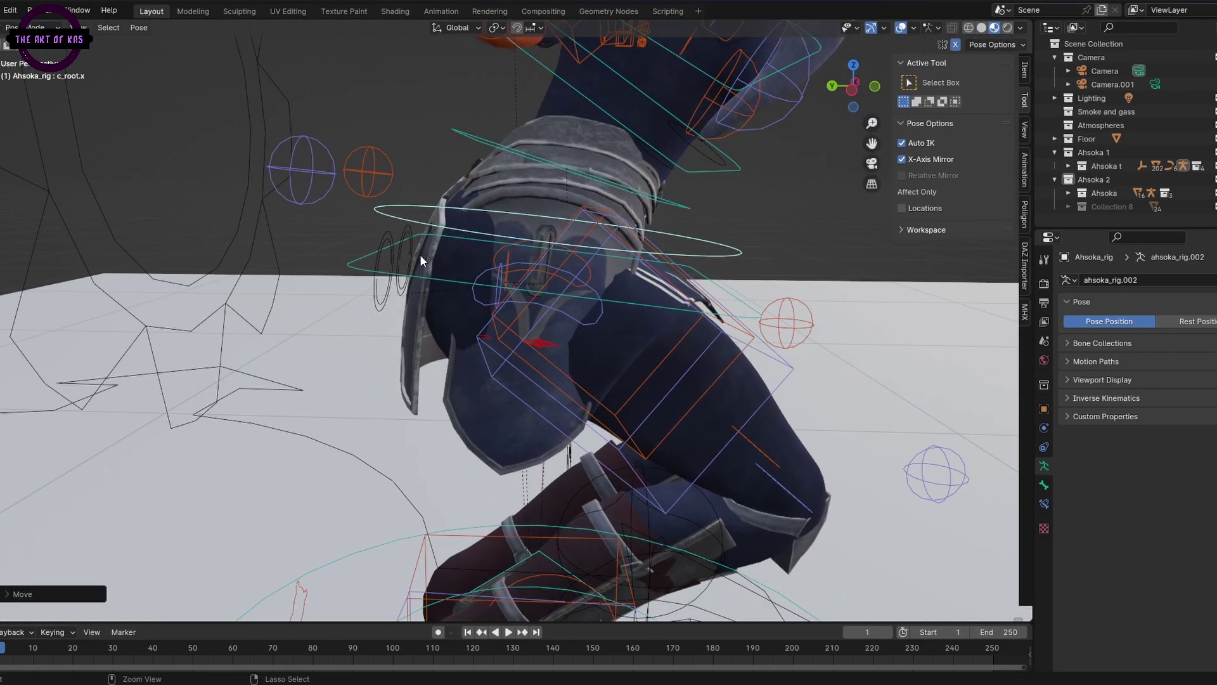
pyautogui.press('g')
pyautogui.press('z')
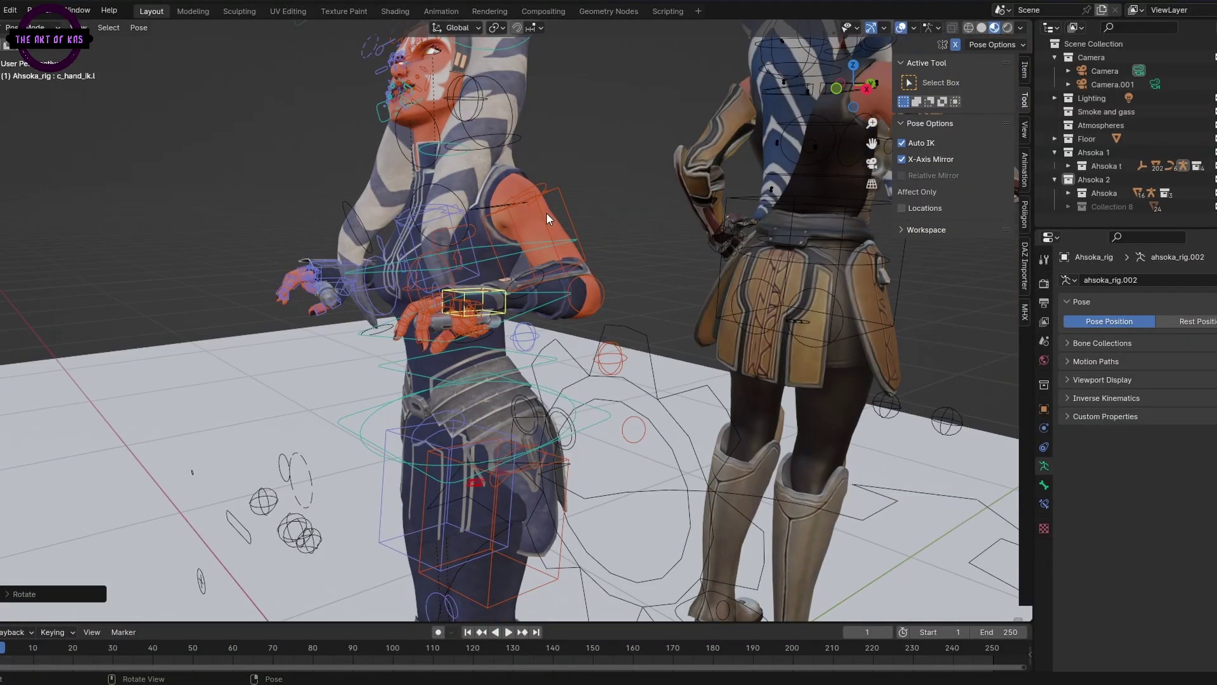
# - Straighten Ahsoka_rig's left arm down beside the body with the upper-arm control
pyautogui.click(554, 200)
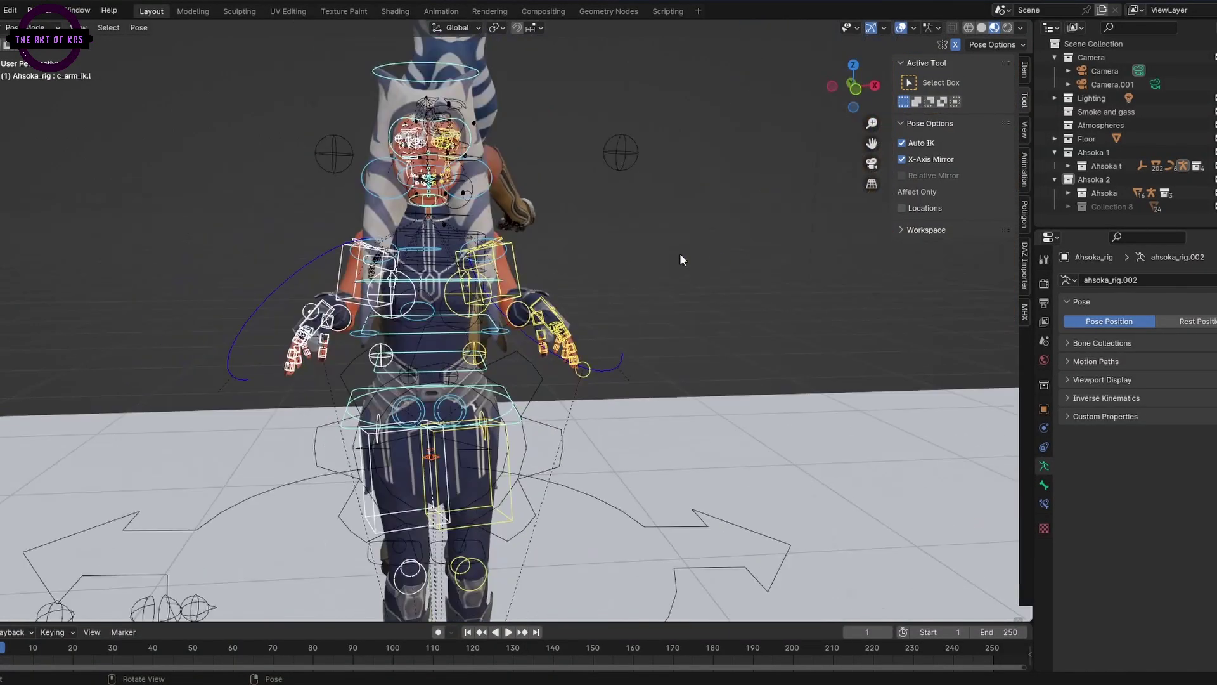
pyautogui.scroll(5, 680, 253)
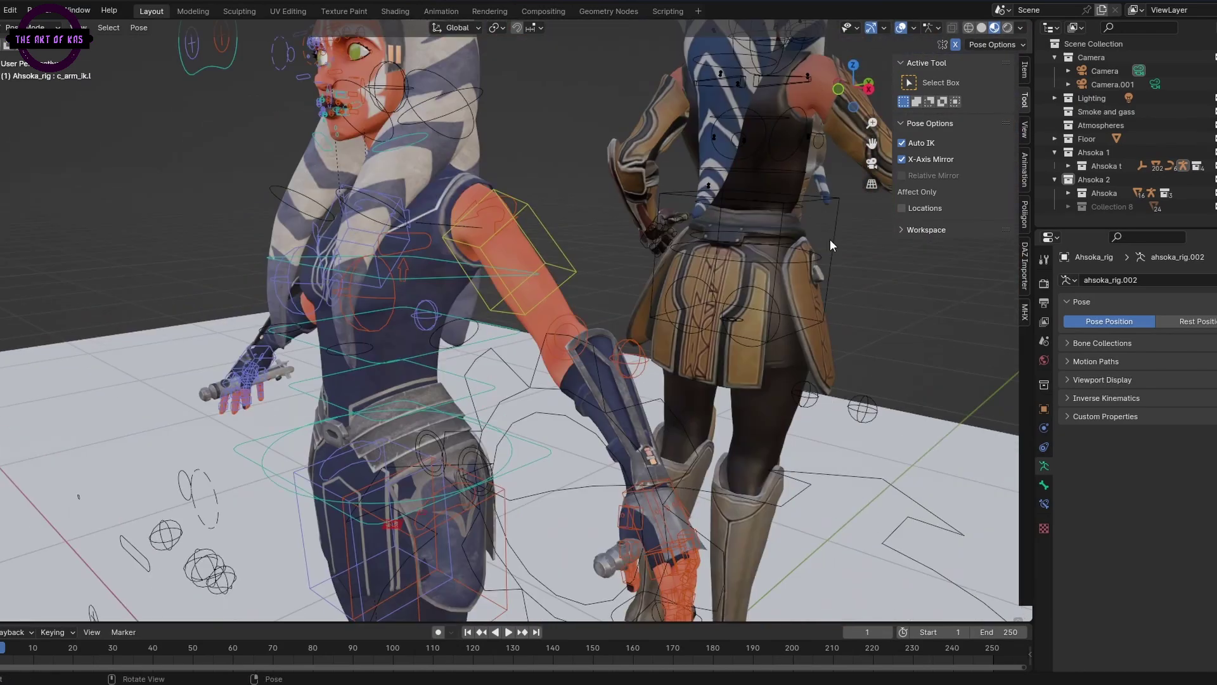
pyautogui.moveTo(658, 303); pyautogui.dragTo(659, 300, button='middle')
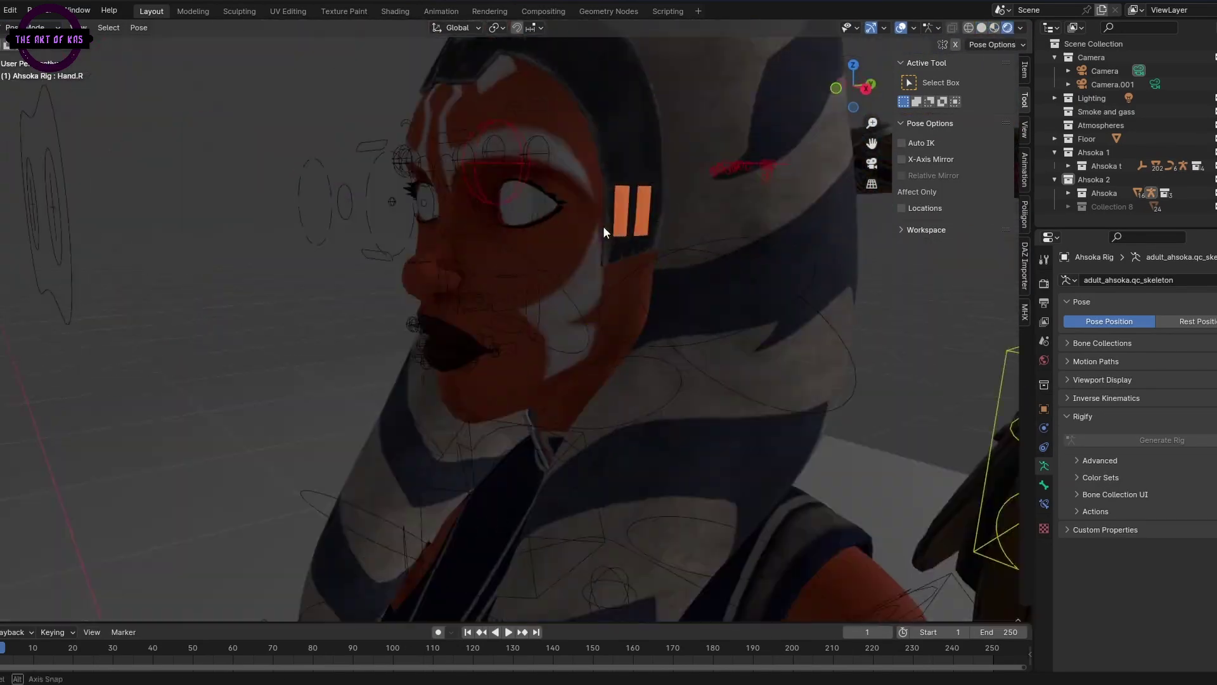
# - Hide one of the pose controls of the Ahsoka Rig armature
pyautogui.click(841, 469)
pyautogui.press('h')
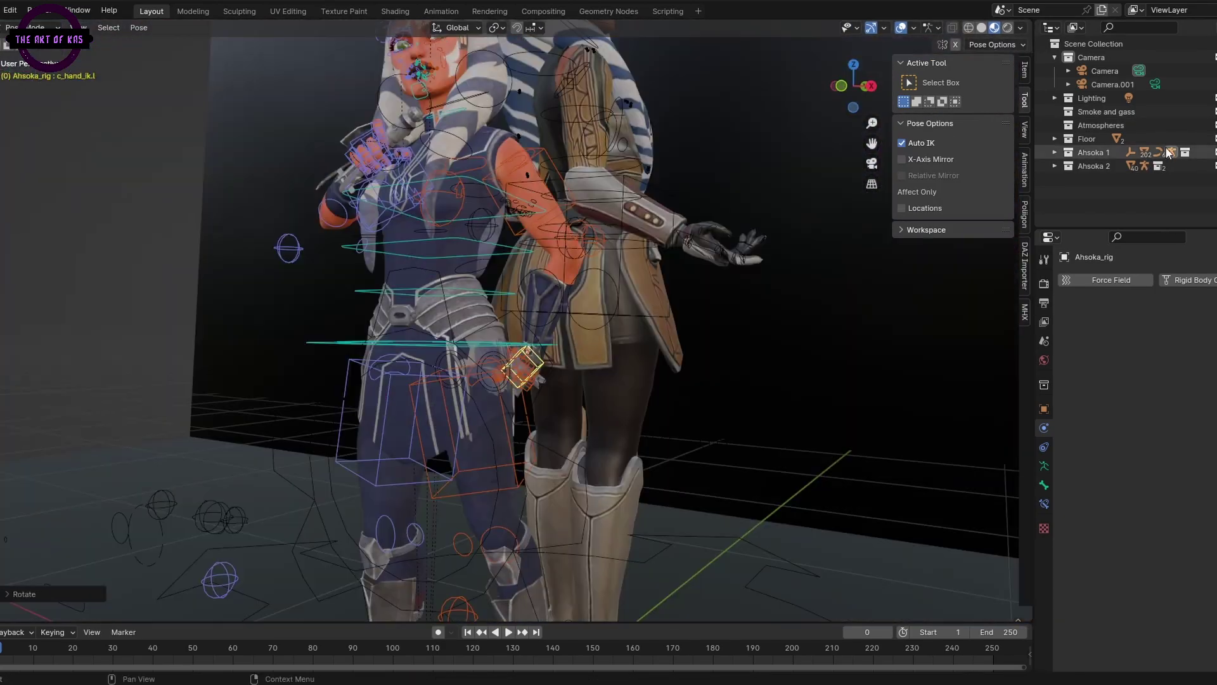
# - Locate the hidden Lightsaber_blade_R and Lightsaber_blade_L objects under their hilts in Ahsoka 1's Lightsaber collection
pyautogui.scroll(-3, 1126, 135)
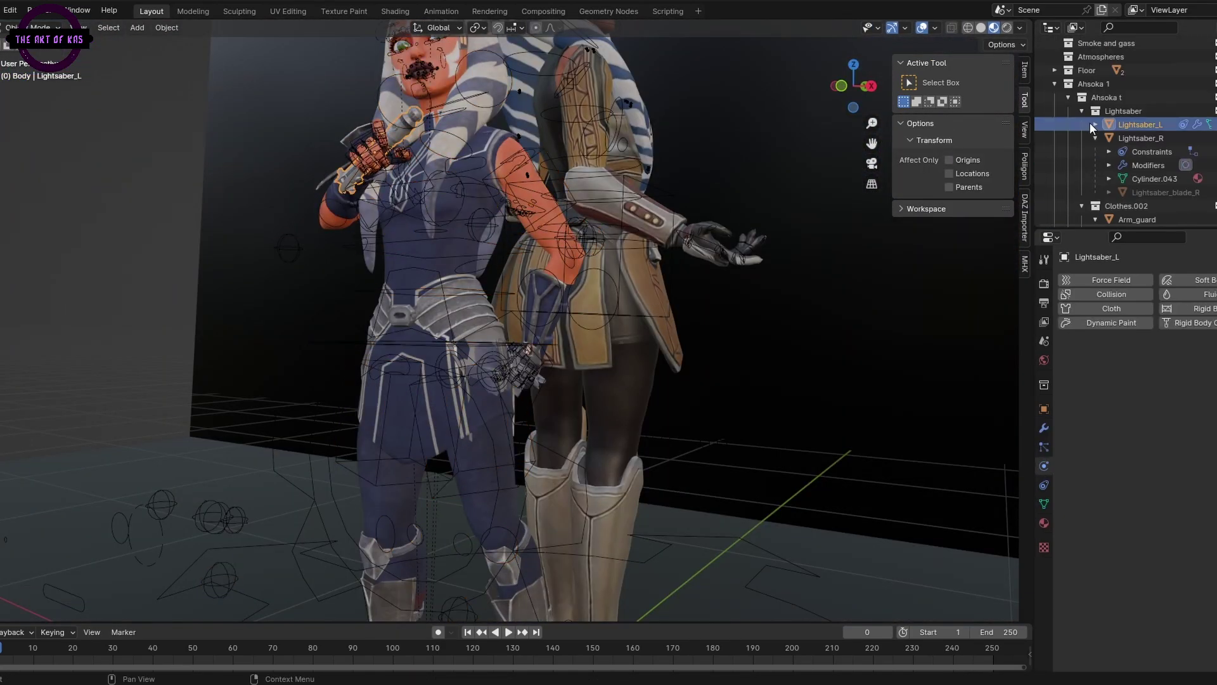
pyautogui.click(1123, 125)
pyautogui.click(1162, 204)
pyautogui.scroll(-5, 1081, 159)
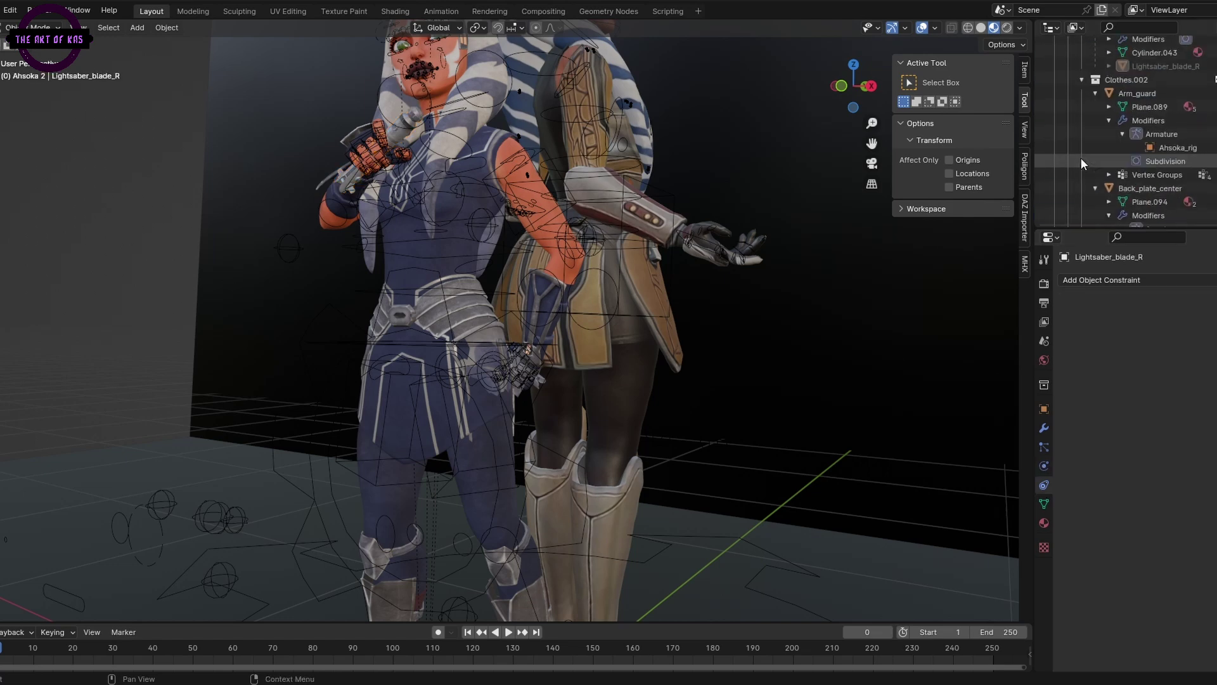
pyautogui.click(1107, 145)
pyautogui.scroll(1, 1107, 145)
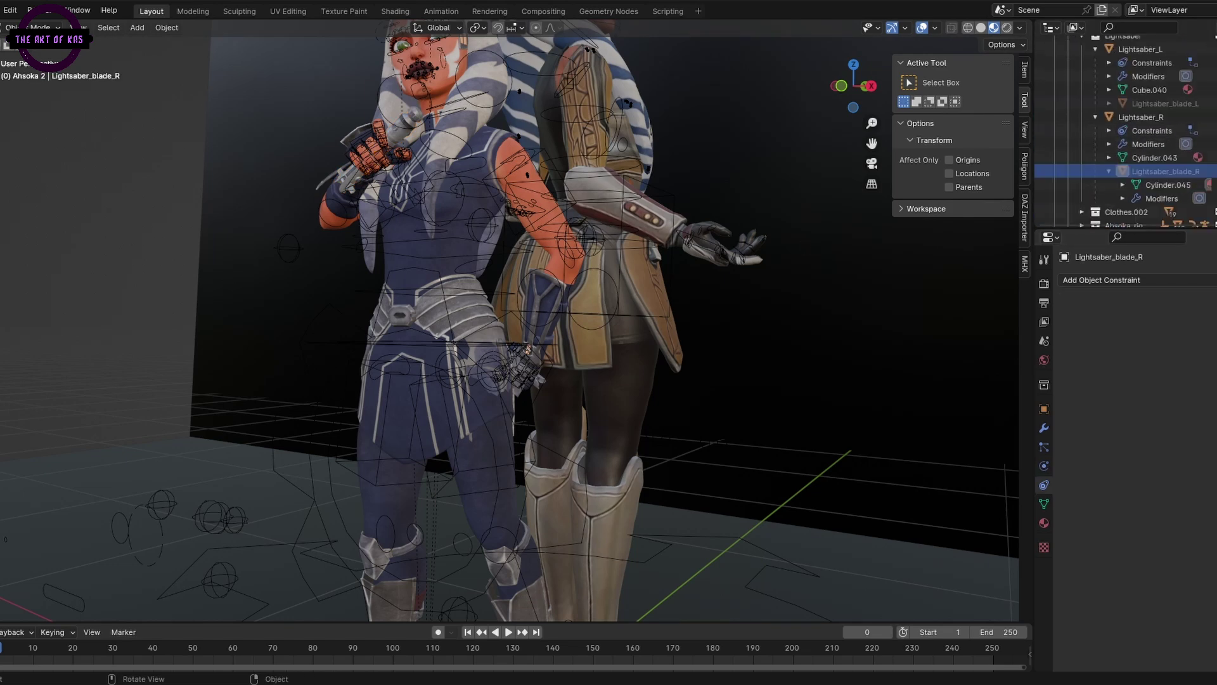
pyautogui.moveTo(672, 329); pyautogui.dragTo(715, 331, button='middle')
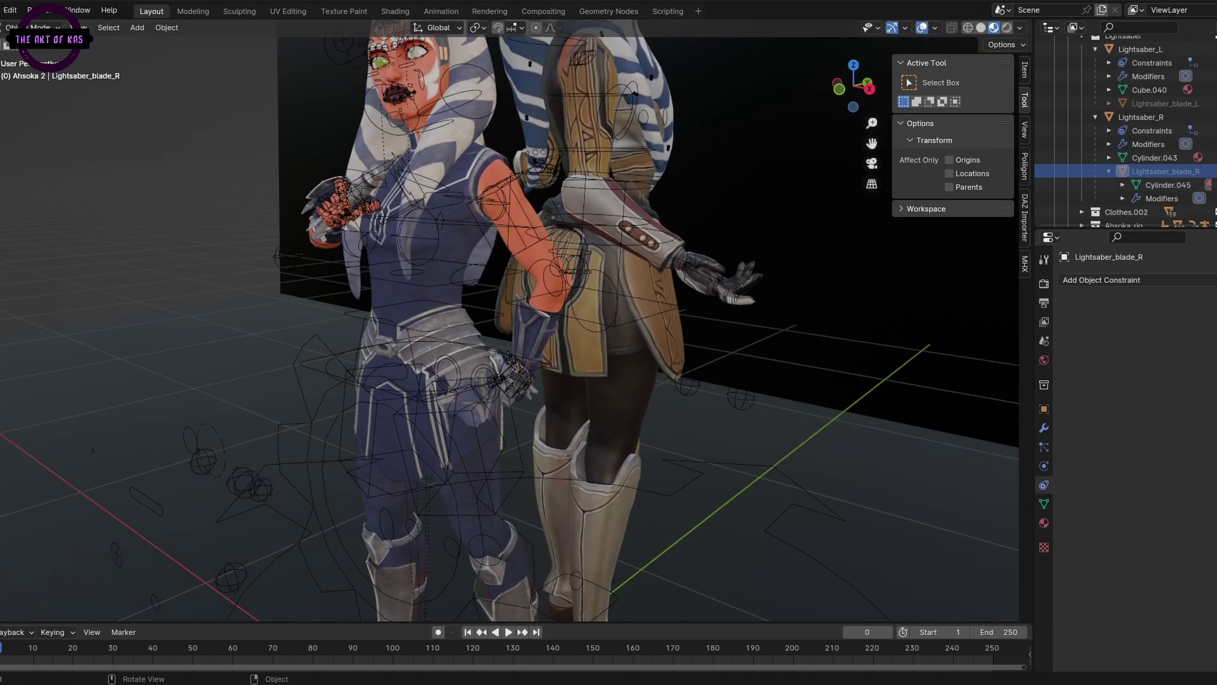
pyautogui.scroll(3, 1074, 216)
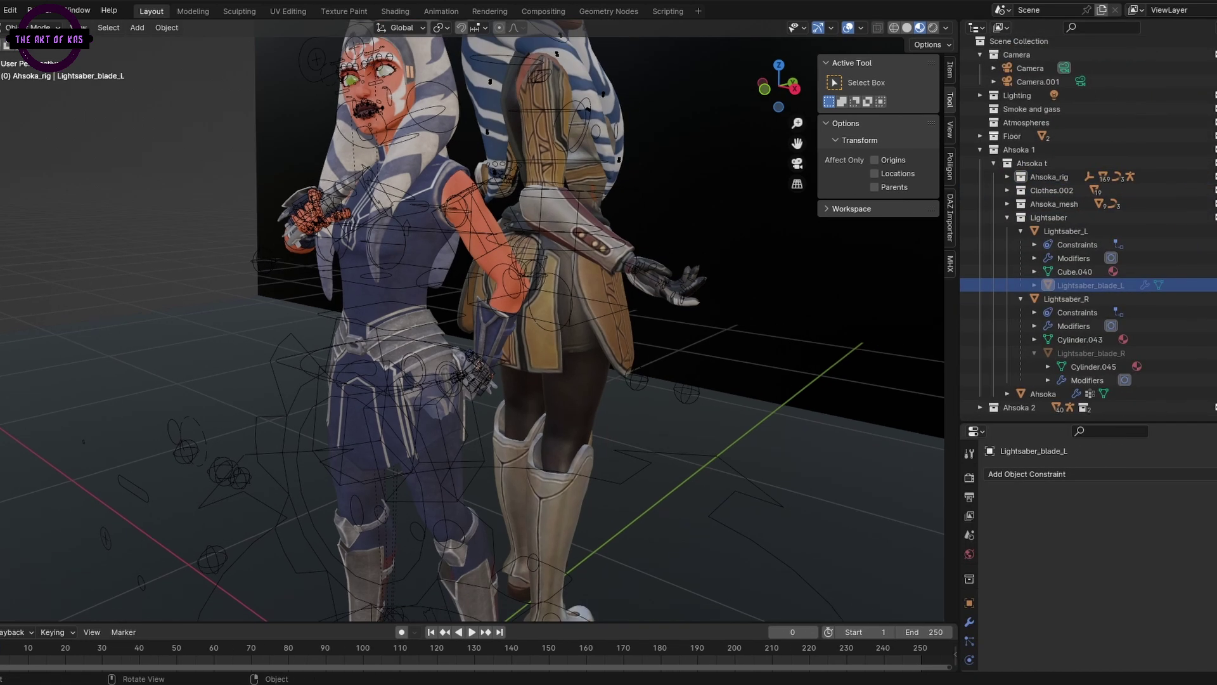
pyautogui.click(1021, 232)
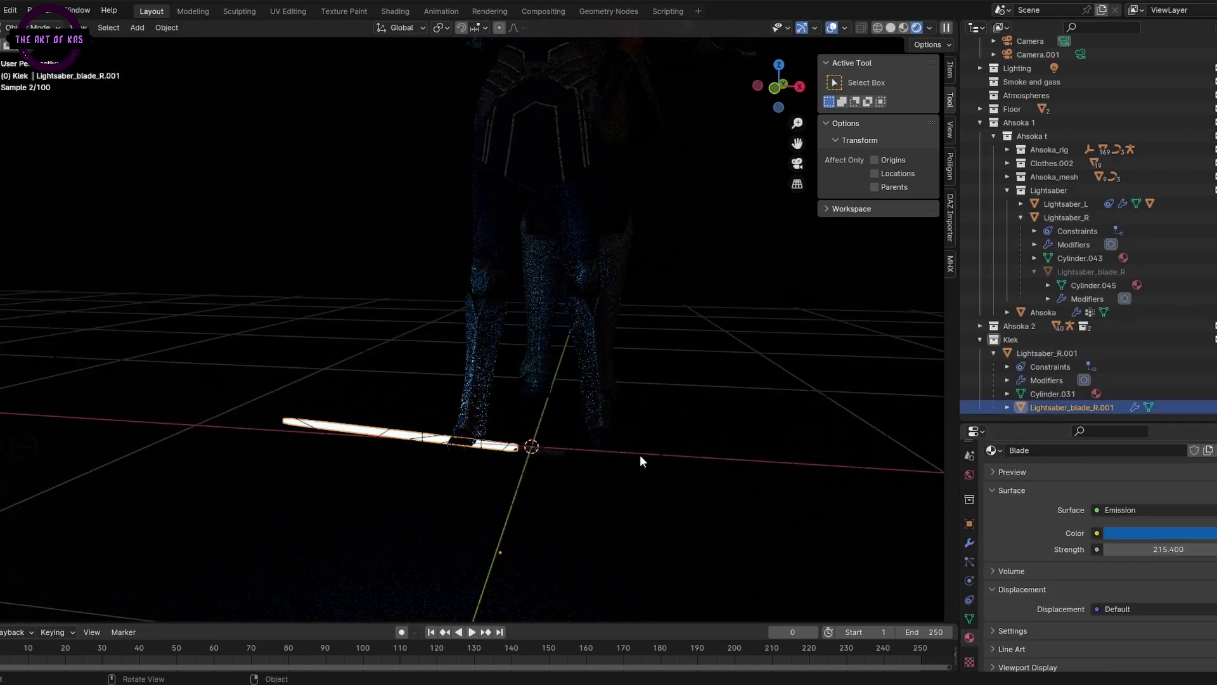
# - Replace the hidden Lightsaber_blade_R with the glowing Lightsaber_blade_R.001, fitted to the hilt in the lowered hand
pyautogui.click(1084, 271)
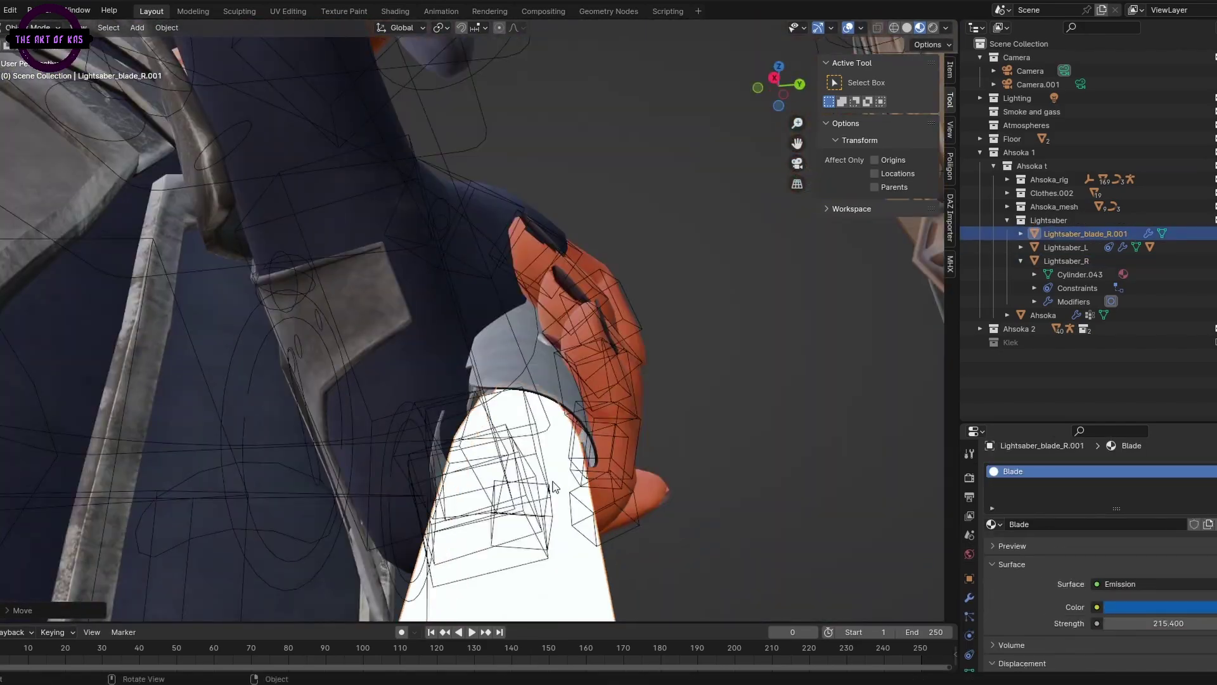
pyautogui.moveTo(553, 487); pyautogui.dragTo(571, 469, button='middle')
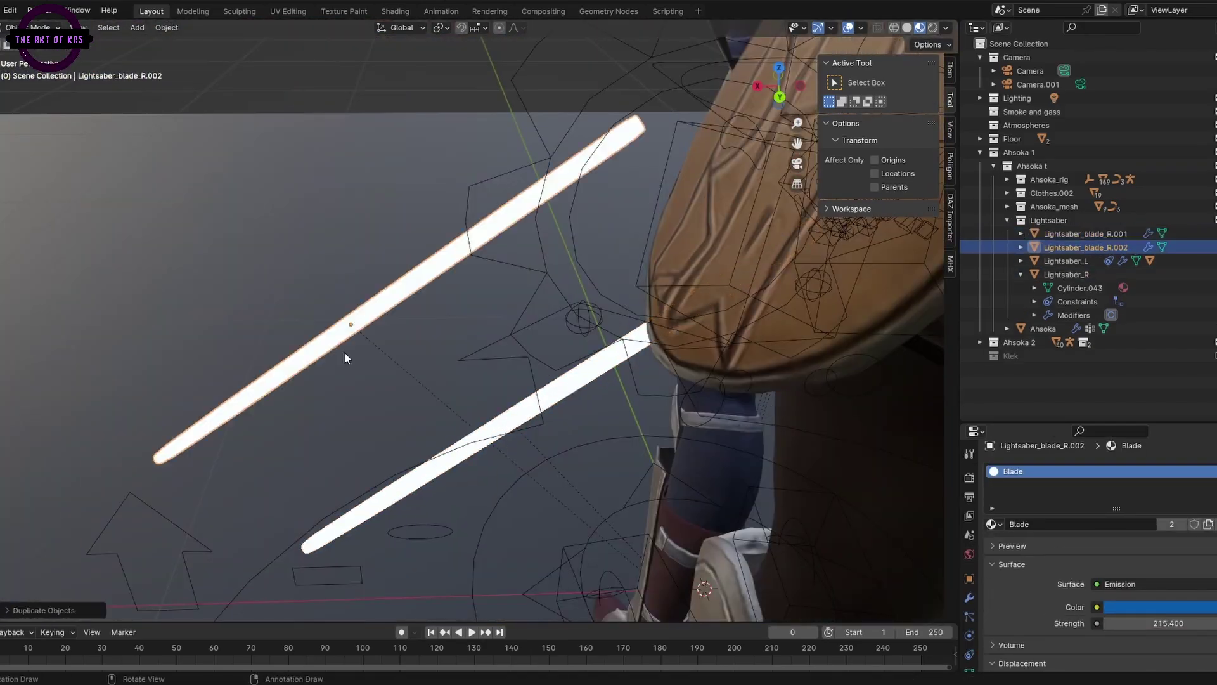
# - Duplicate the glowing blade and fit the copy to the lightsaber hilt in the character's raised hand
pyautogui.hotkey('shift', 'd')
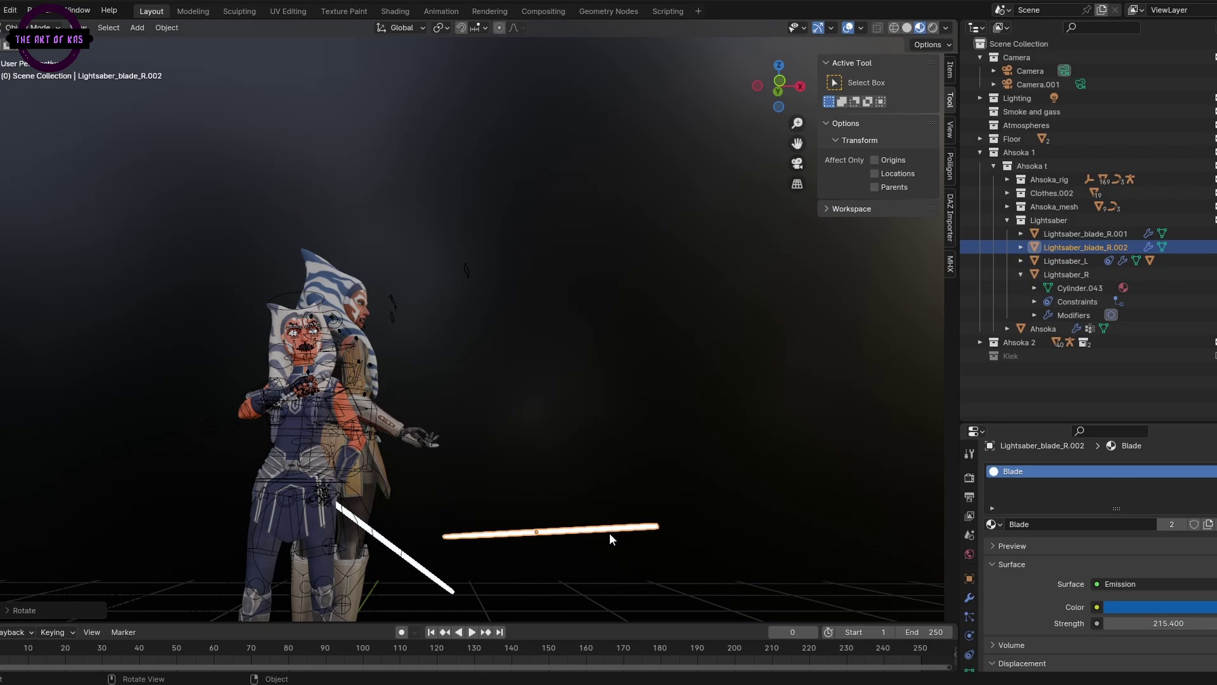
pyautogui.moveTo(610, 532); pyautogui.dragTo(274, 539, button='middle')
pyautogui.scroll(5, 629, 616)
pyautogui.scroll(5, 501, 298)
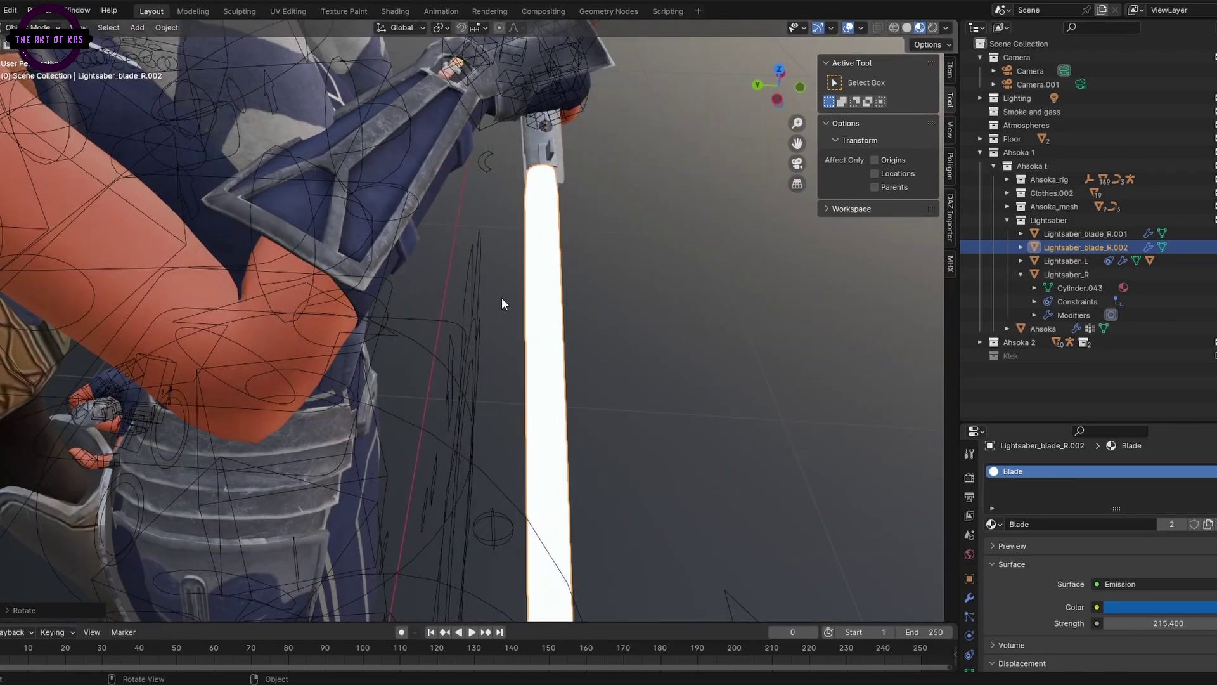
pyautogui.press('g')
pyautogui.press('z')
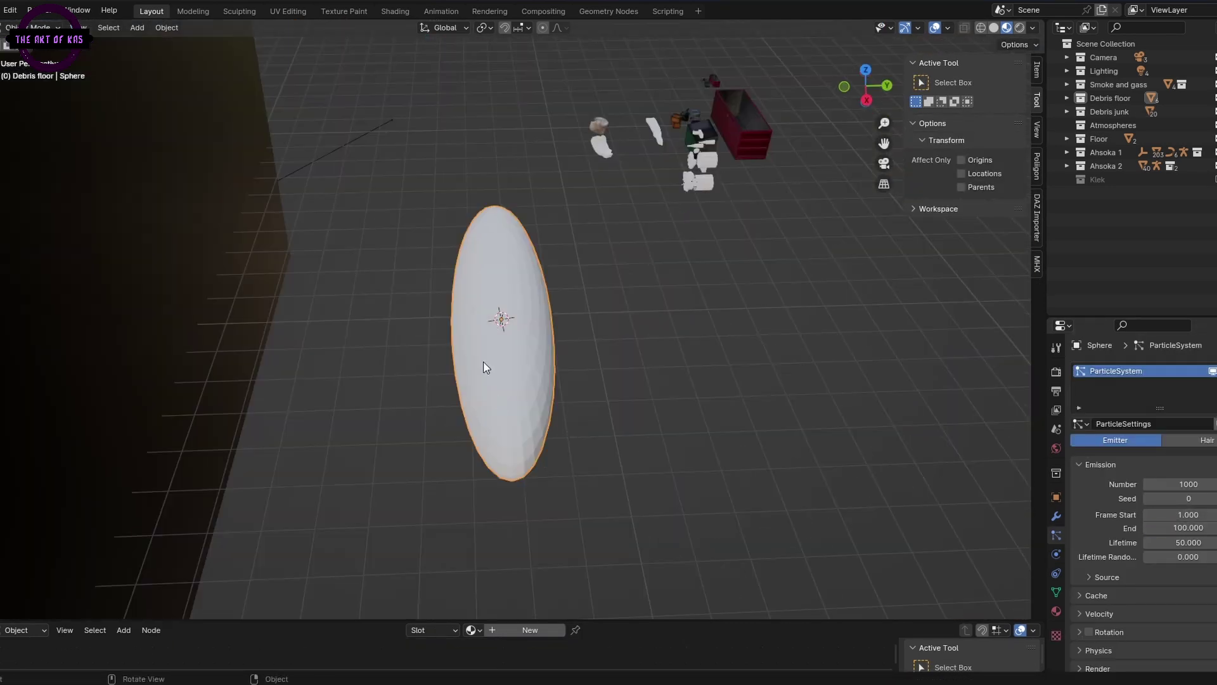
pyautogui.moveTo(1116, 180); pyautogui.dragTo(1122, 257)
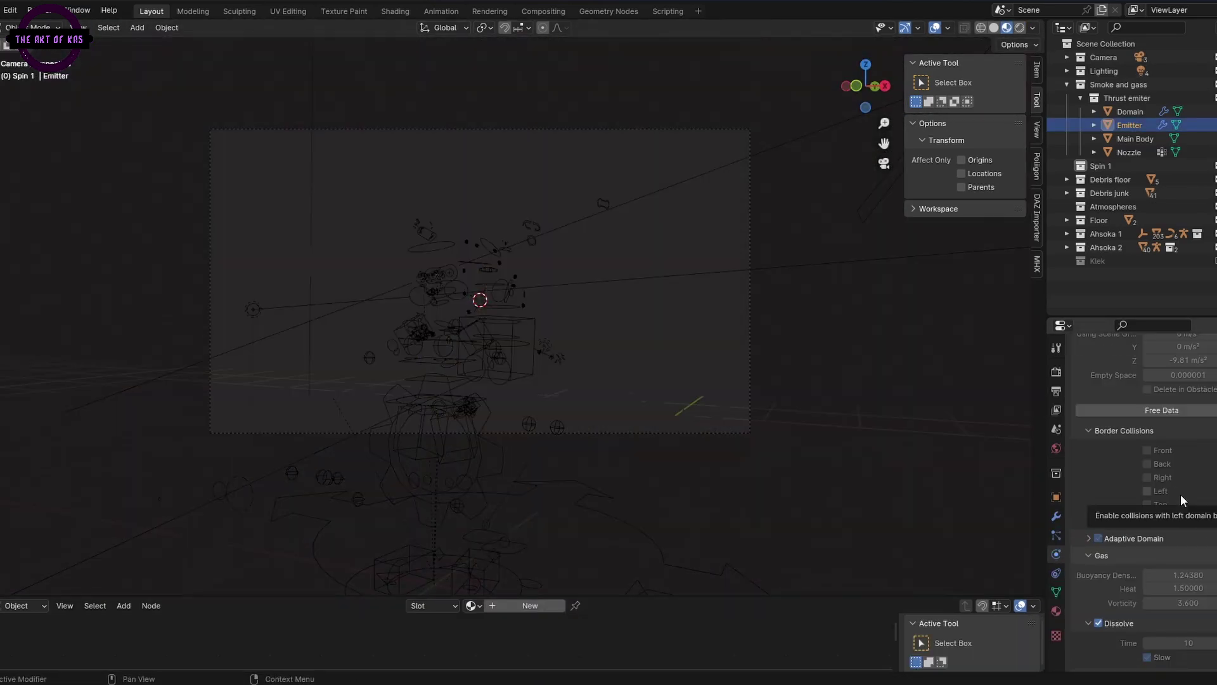
pyautogui.click(50, 12)
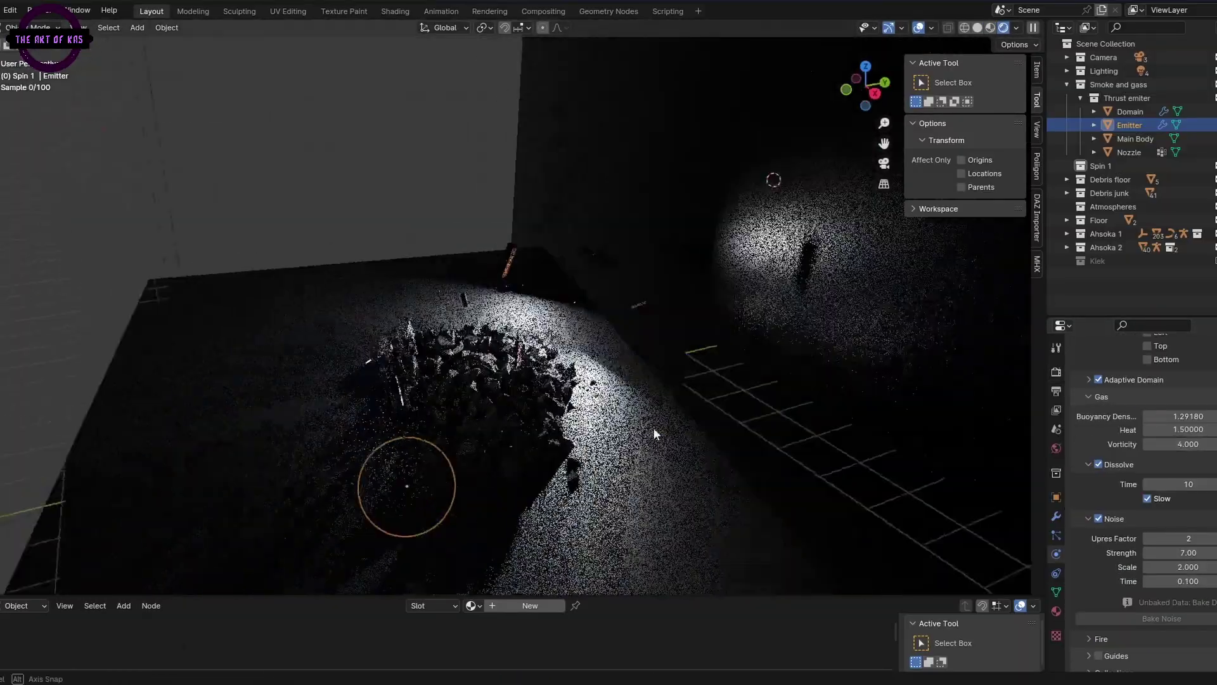
# - Bake the smoke simulation with gas heat 1.53480 and noise scale 5.000, and render a test image
pyautogui.press('F12')
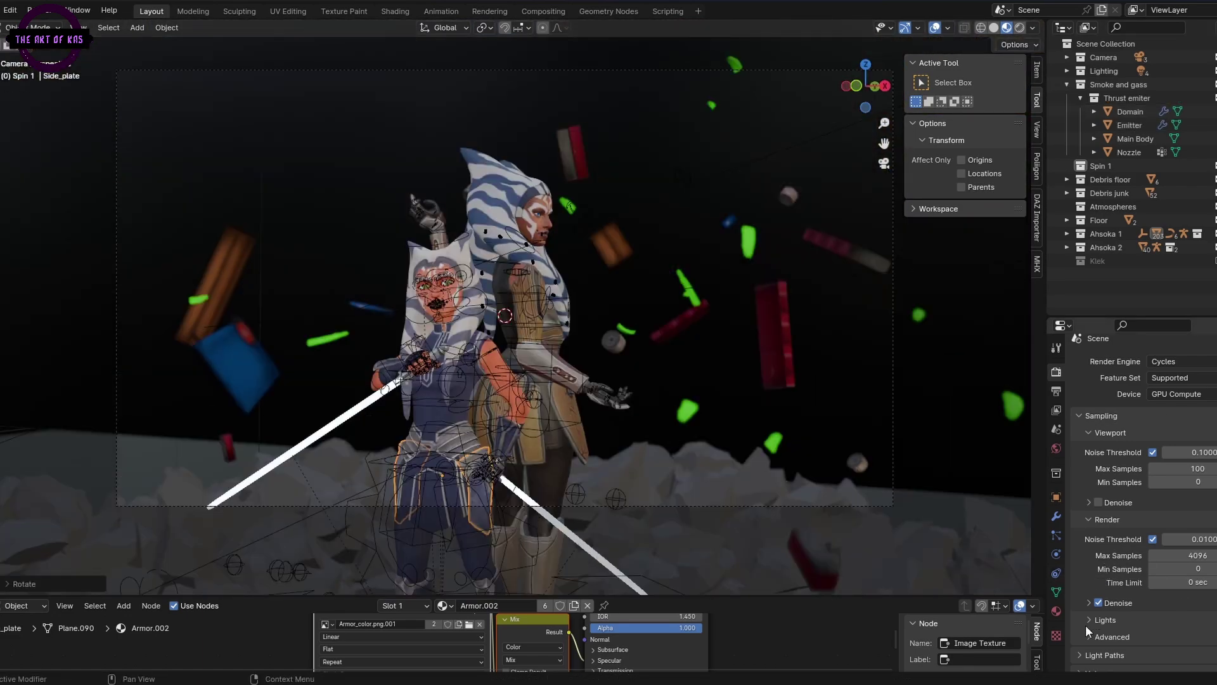
pyautogui.scroll(-1, 1105, 530)
pyautogui.click(1196, 127)
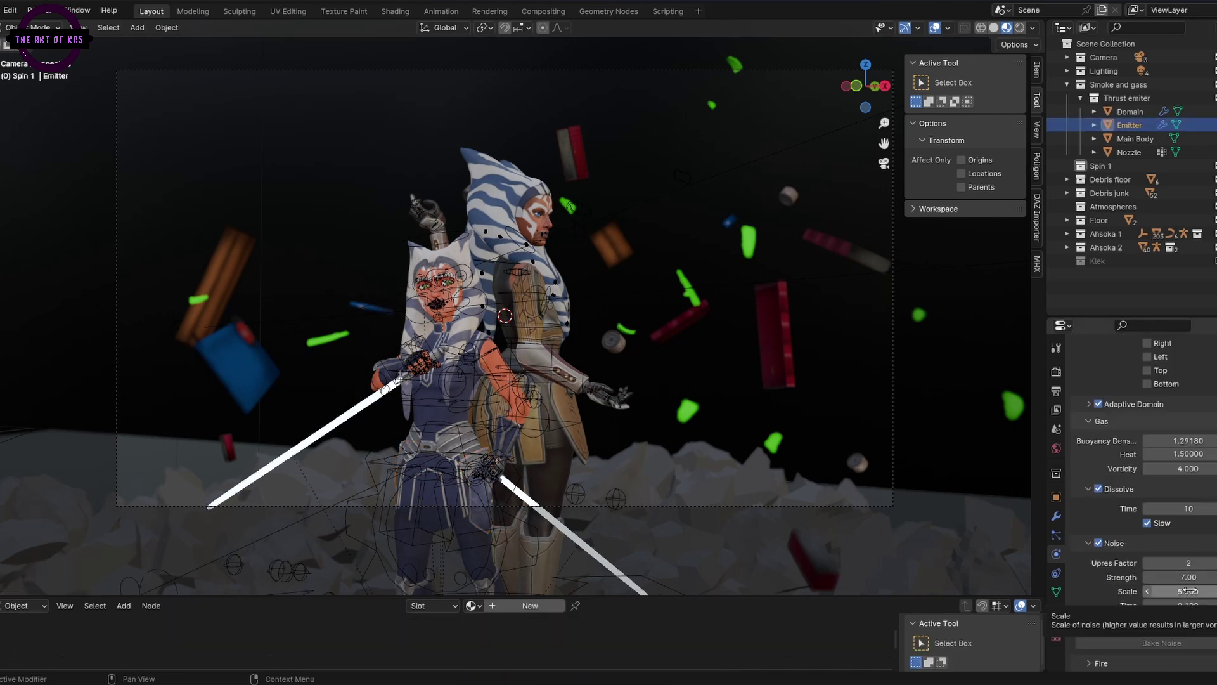
pyautogui.scroll(-2, 1188, 591)
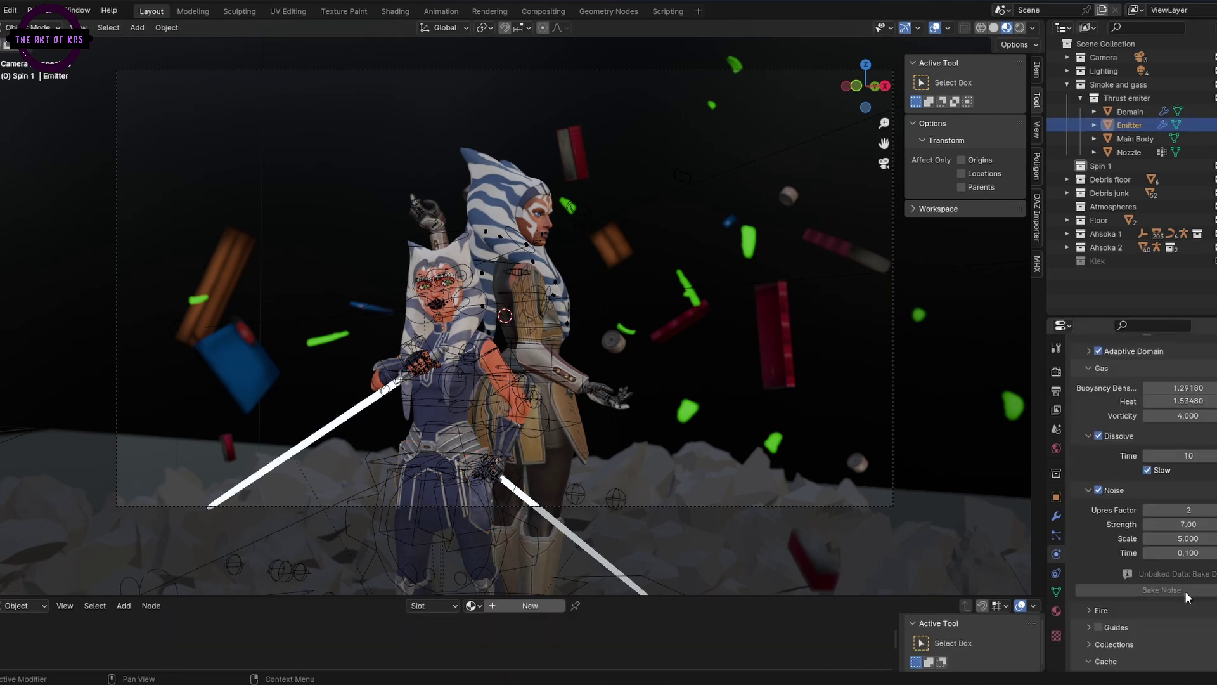
pyautogui.scroll(-10, 1155, 561)
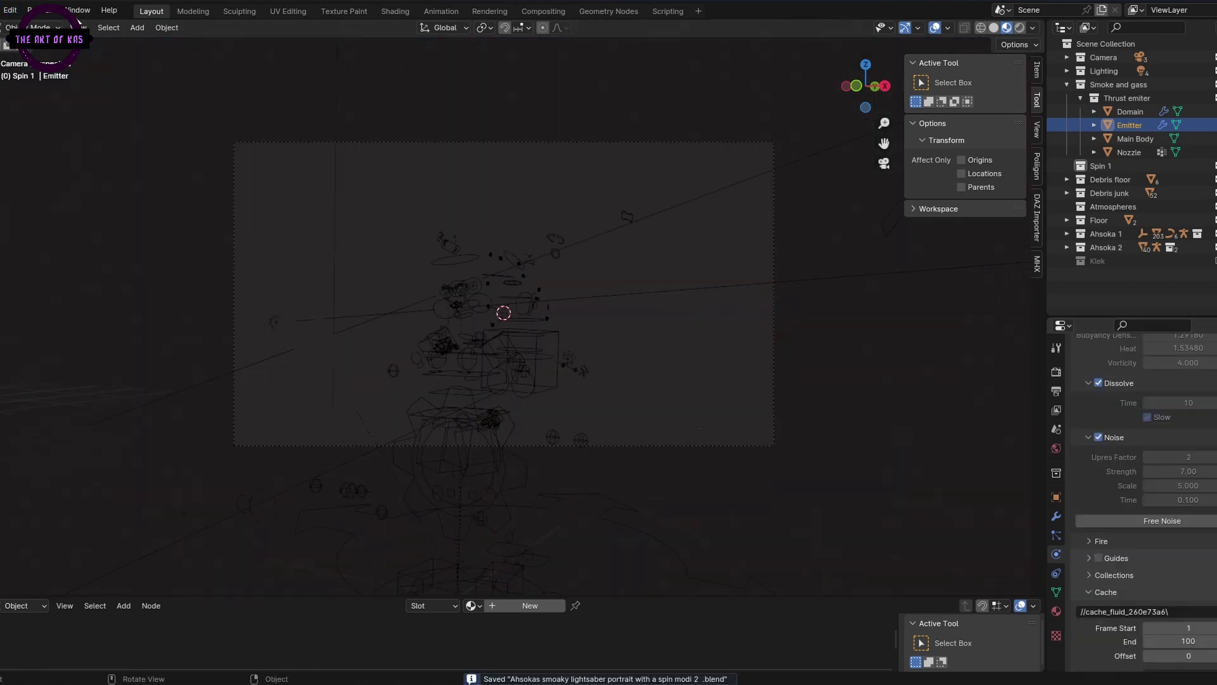
pyautogui.press('F12')
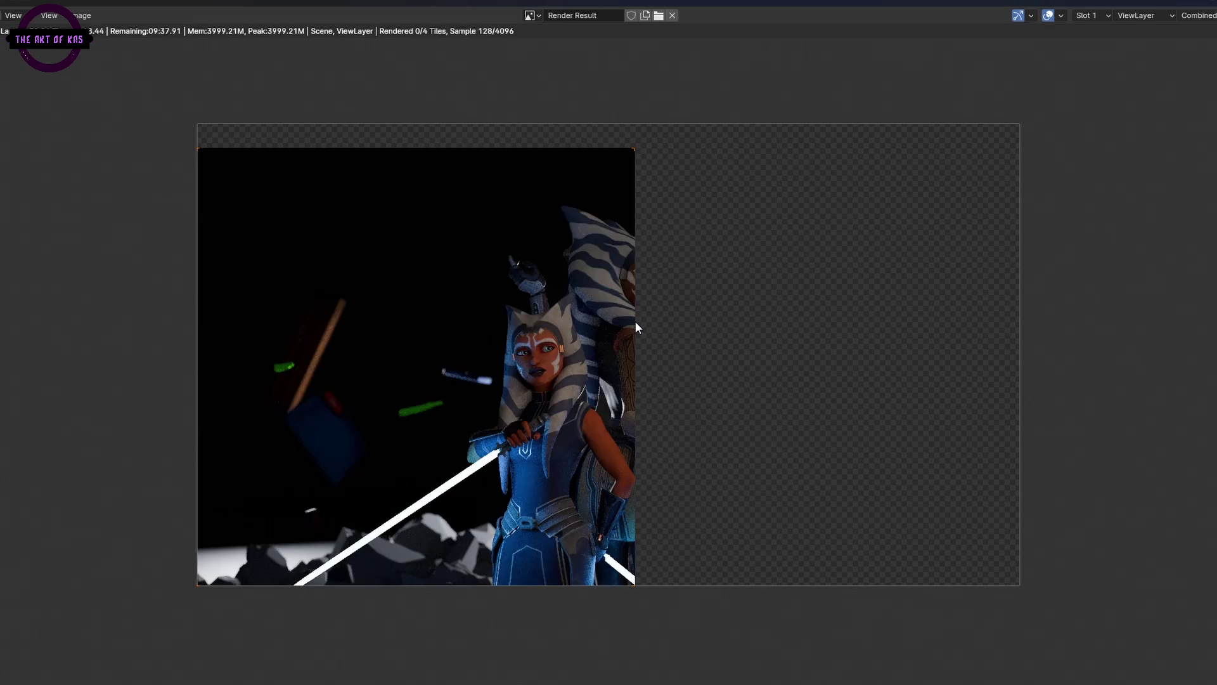
# - Rebake the smoke with buoyancy density 1.57980, noise strength 10 and noise scale 10
pyautogui.click(1100, 341)
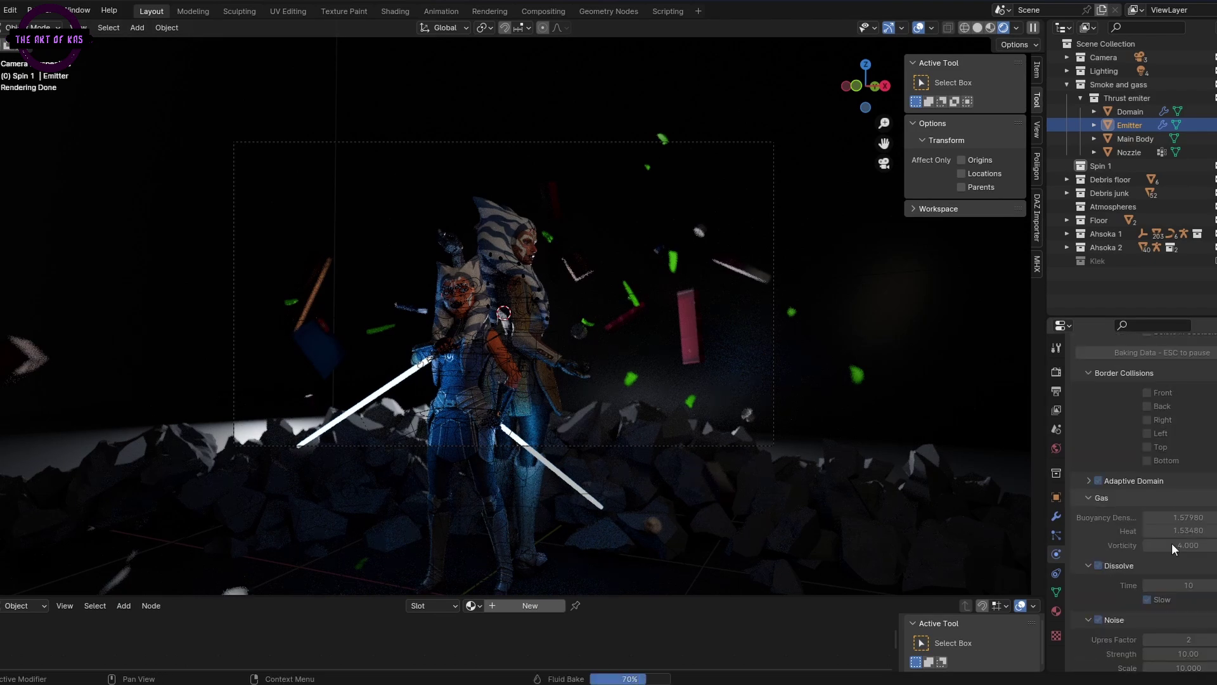
pyautogui.scroll(-3, 1171, 543)
# - Turn the shader editor below the viewport into a timeline and advance the smoke simulation to frame 90
pyautogui.click(1, 606)
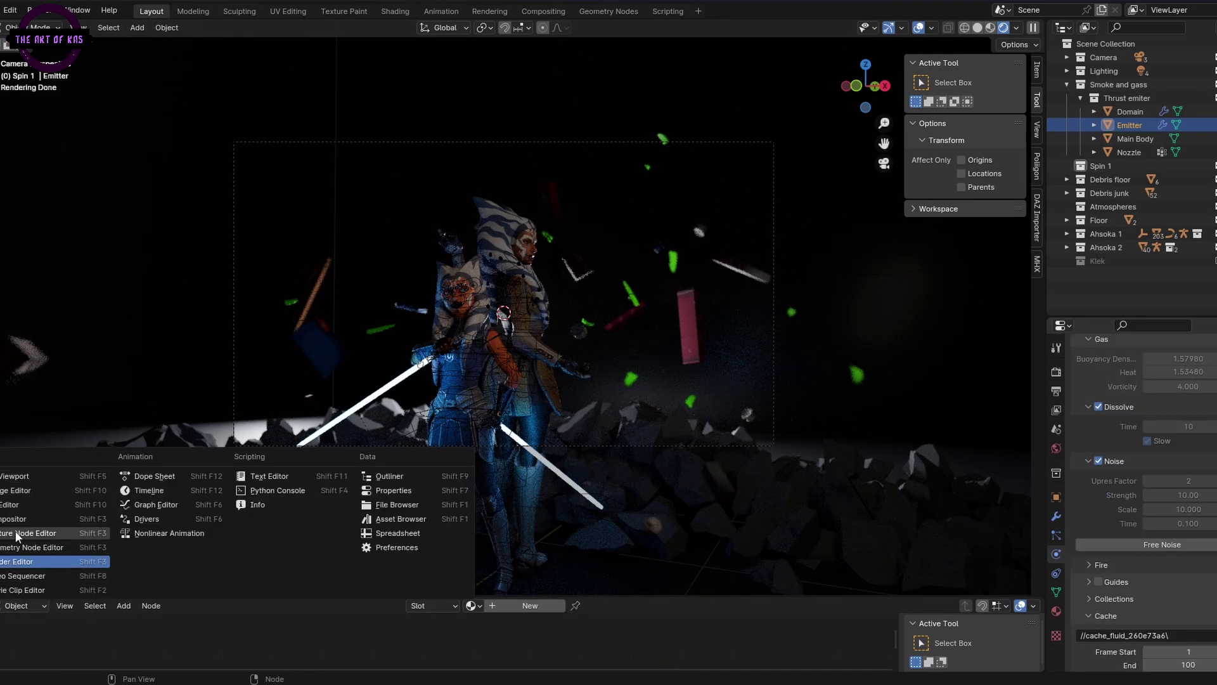
pyautogui.click(149, 490)
pyautogui.press('space')
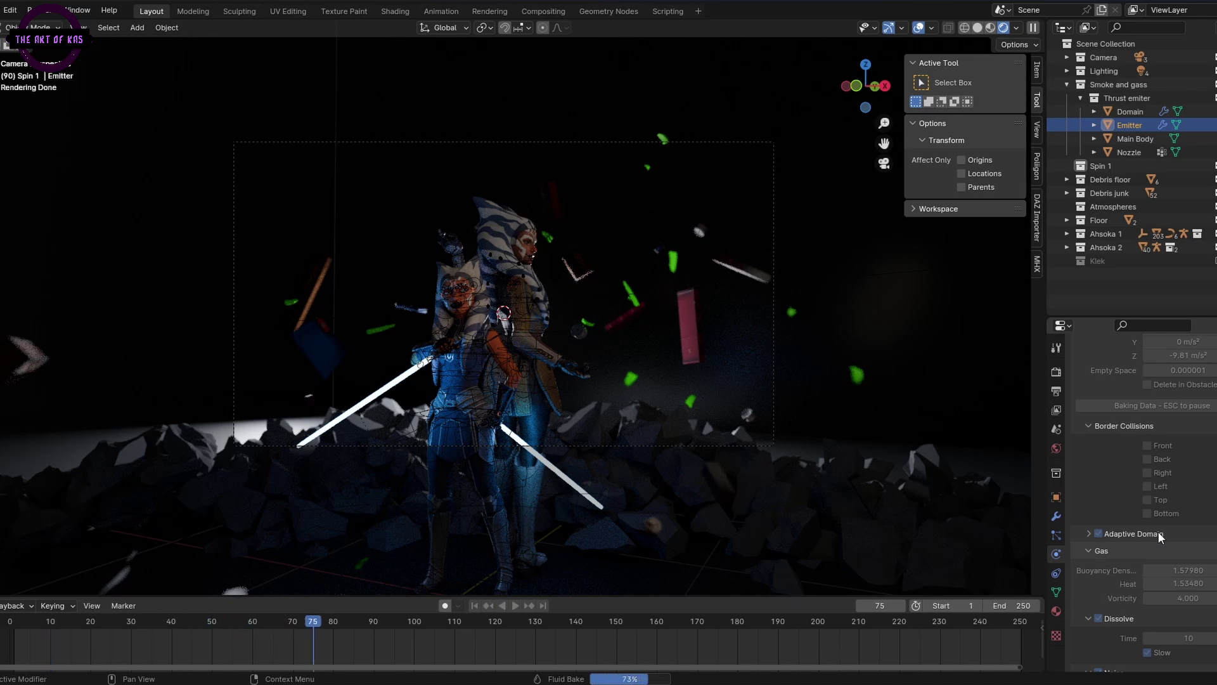
pyautogui.scroll(-10, 1147, 562)
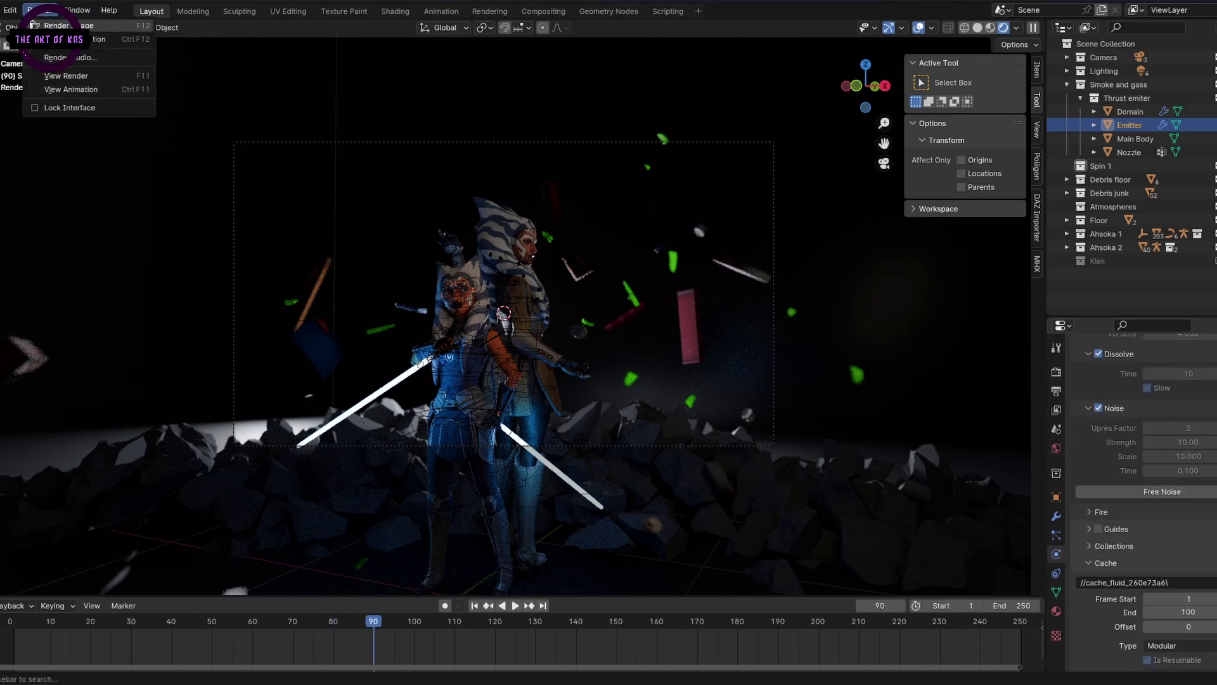
# - Render the still image from the camera and inspect the two characters, lightsabers and debris up close
pyautogui.click(57, 26)
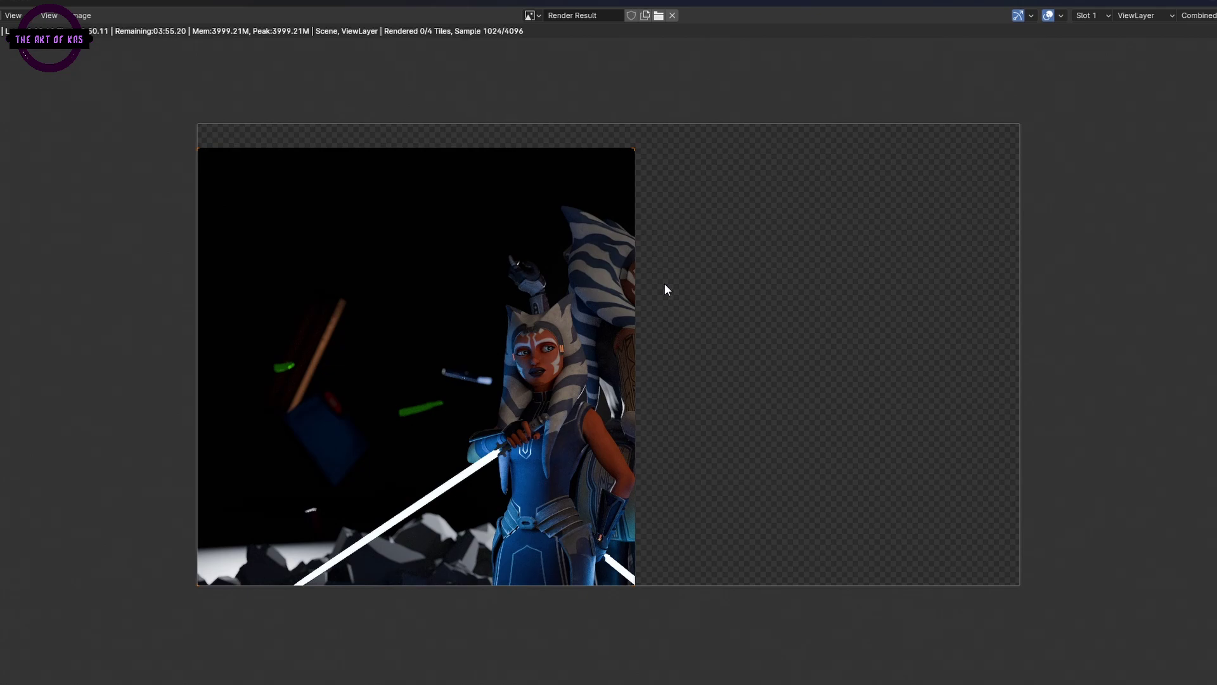
pyautogui.scroll(5, 664, 283)
pyautogui.scroll(-4, 873, 192)
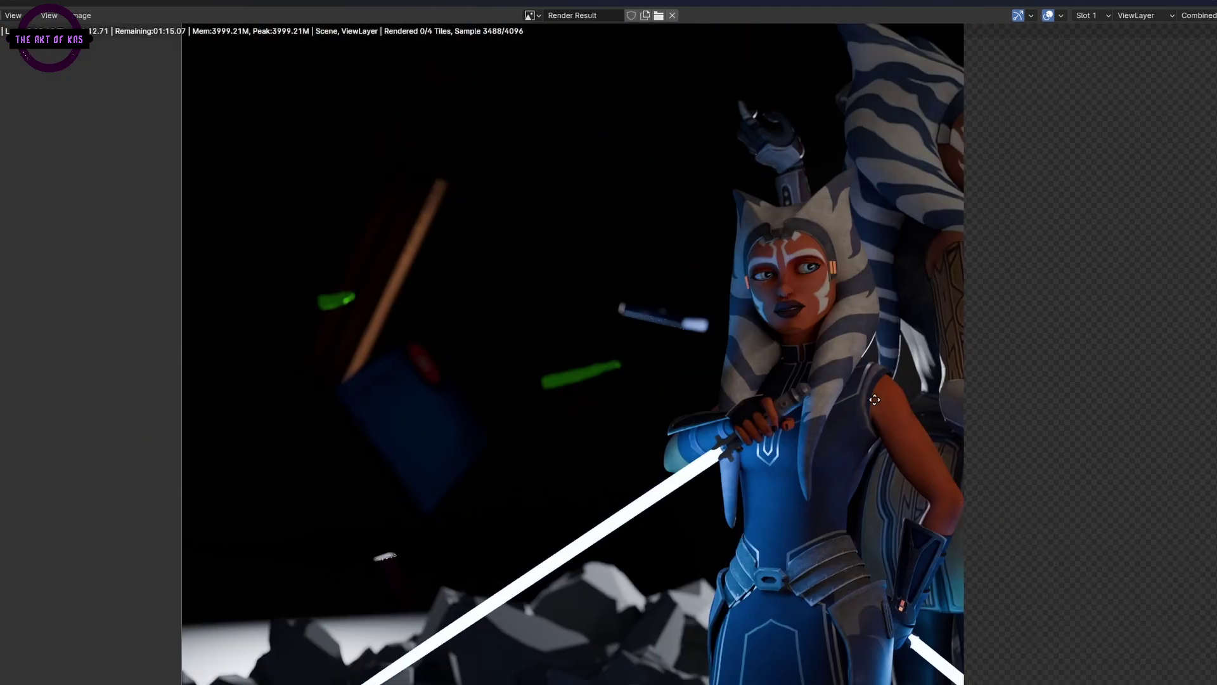
pyautogui.scroll(2, 829, 386)
pyautogui.scroll(2, 816, 388)
pyautogui.scroll(-6, 958, 481)
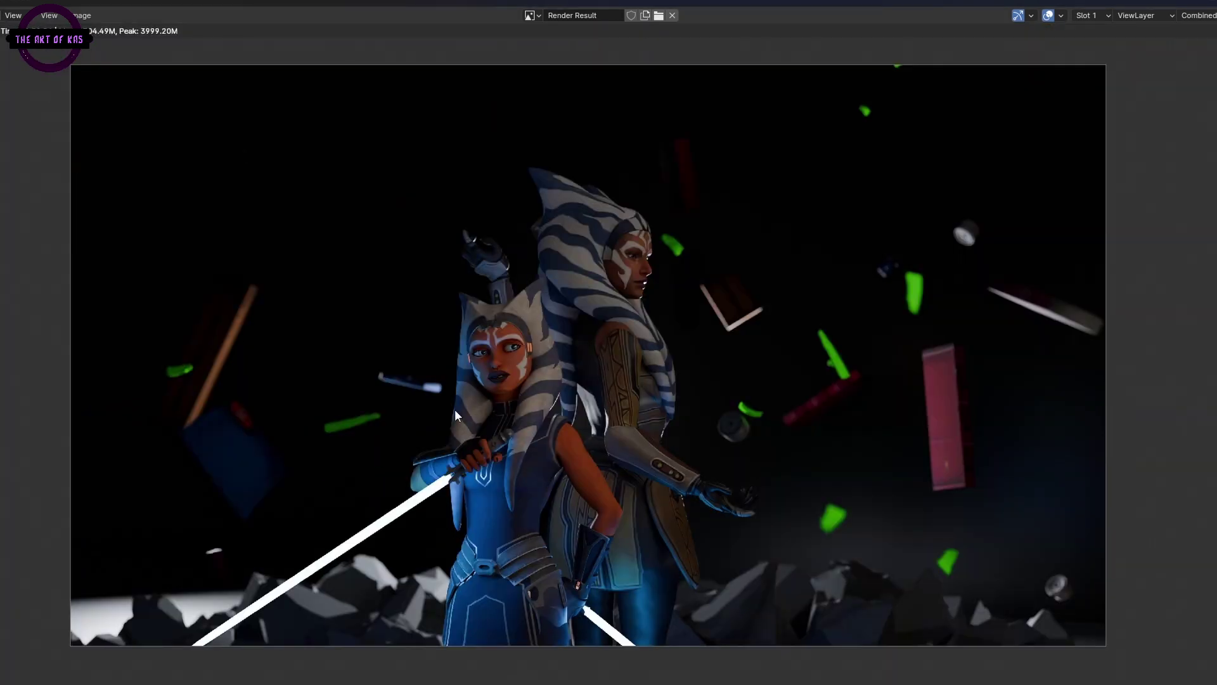
pyautogui.scroll(3, 592, 496)
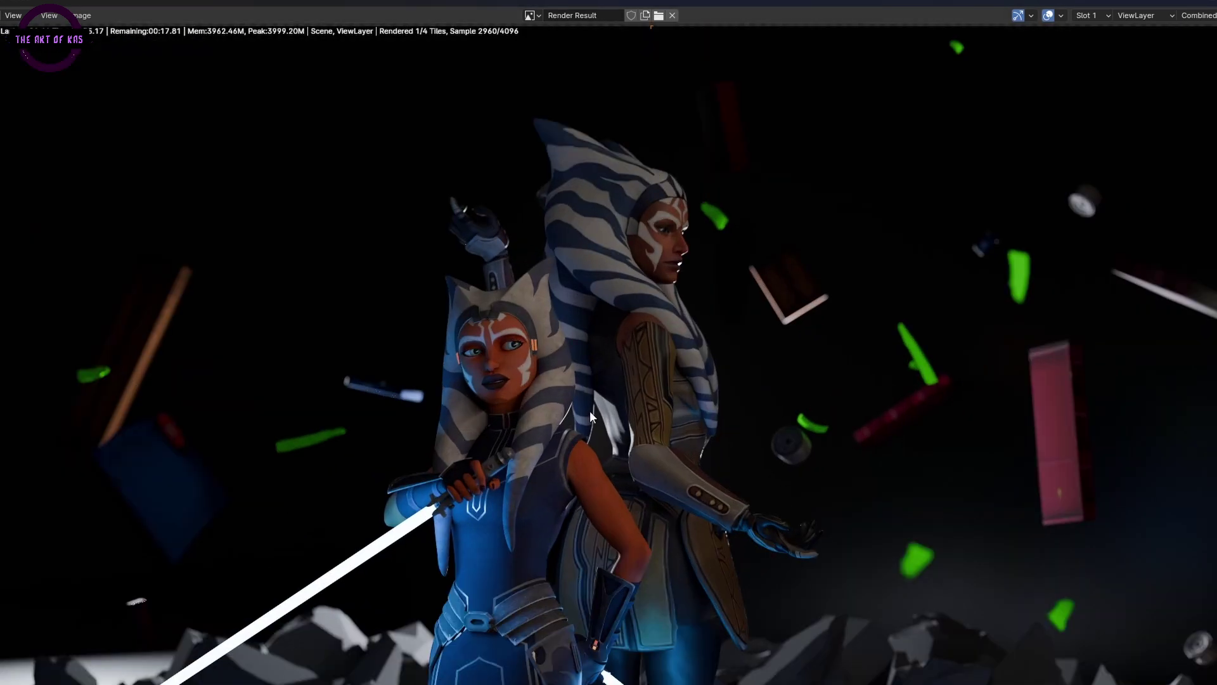
pyautogui.scroll(-6, 667, 476)
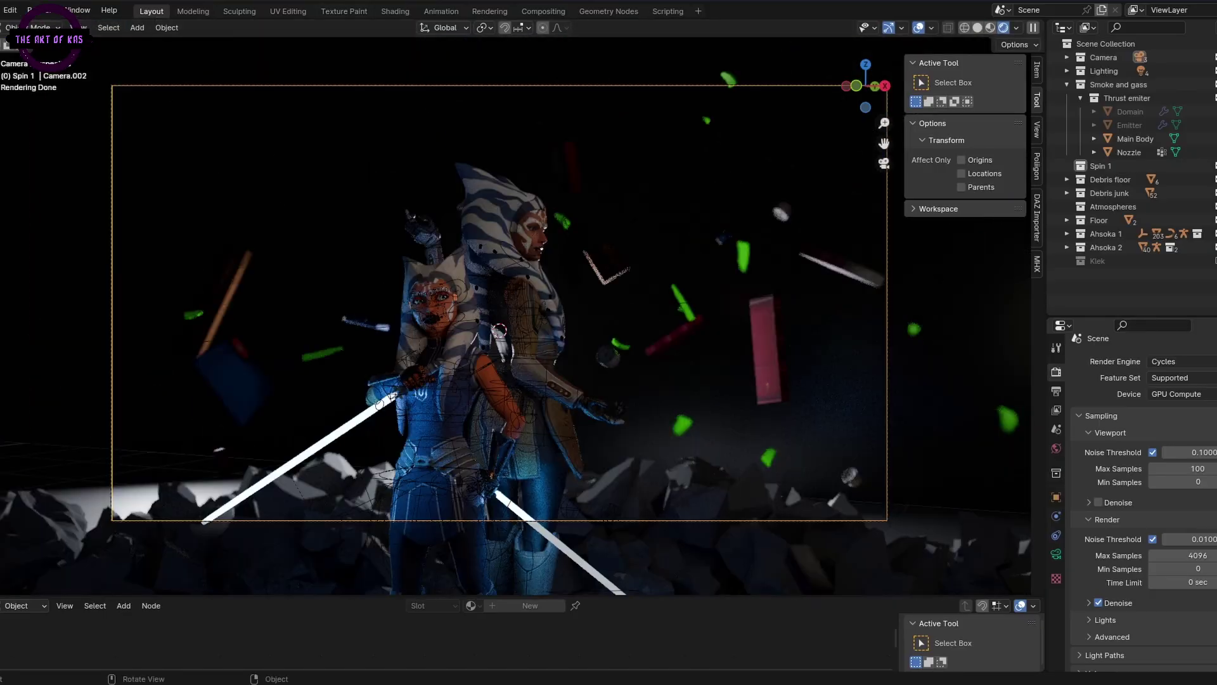
# - Rotate the Rock_Pile_Ironworks.005 pile beside the characters and check the debris layout from the camera view
pyautogui.scroll(-3, 395, 350)
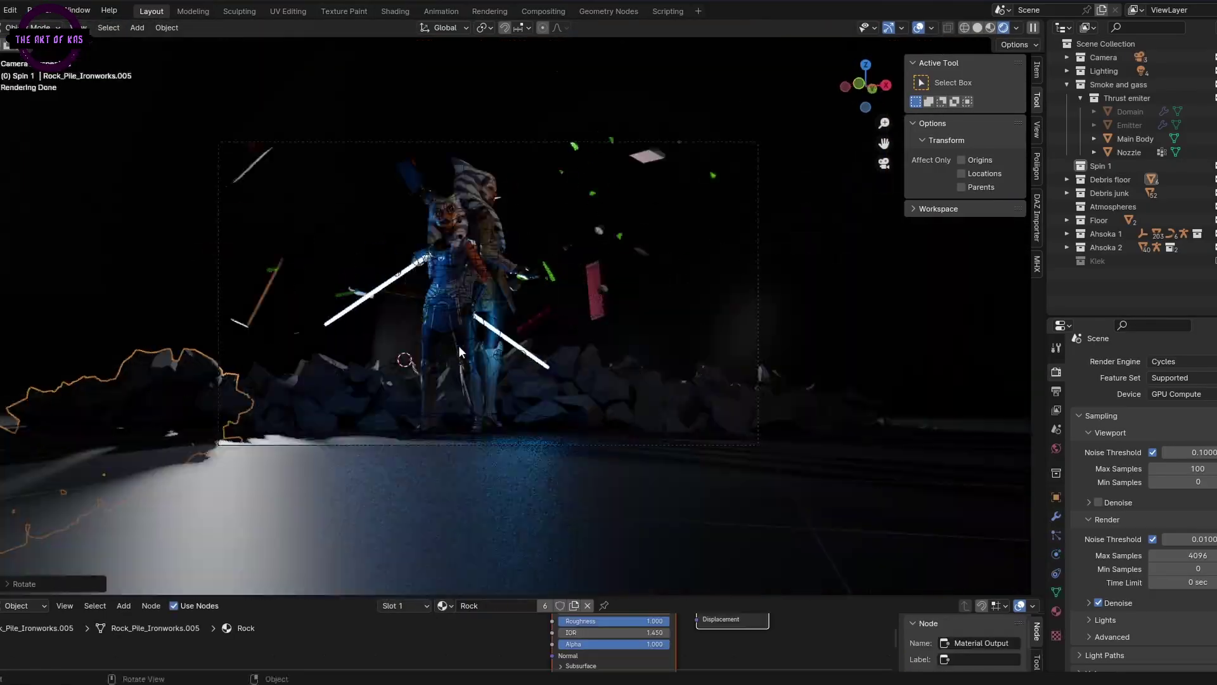
pyautogui.moveTo(461, 352); pyautogui.dragTo(490, 342, button='middle')
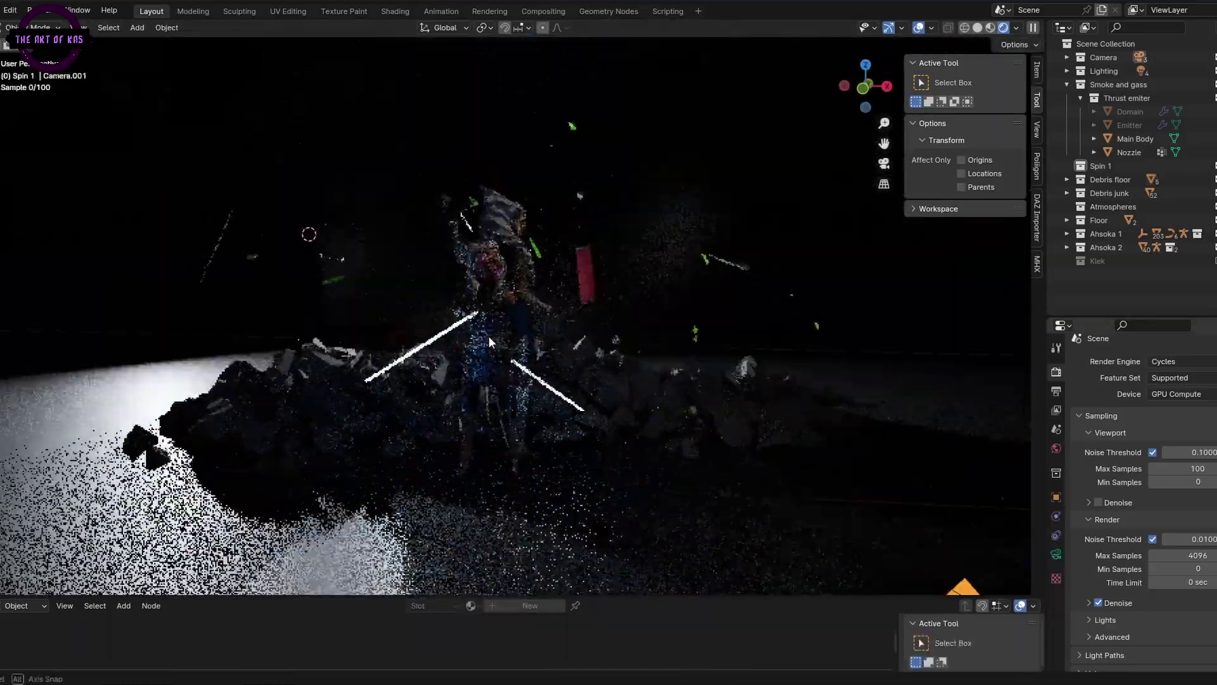
pyautogui.press('KP_0')
pyautogui.scroll(3, 501, 355)
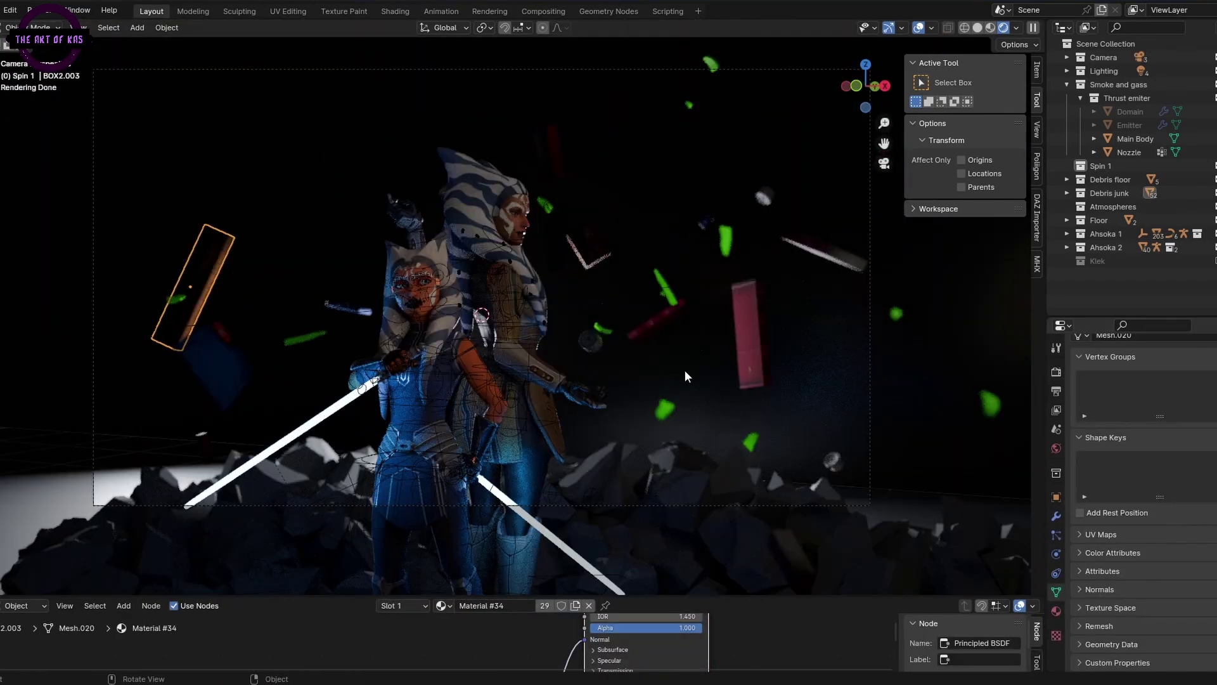
# - Set Camera.002's depth of field to a 4 m focus distance, F-stop 2.8 and 7 aperture blades
pyautogui.scroll(5, 684, 370)
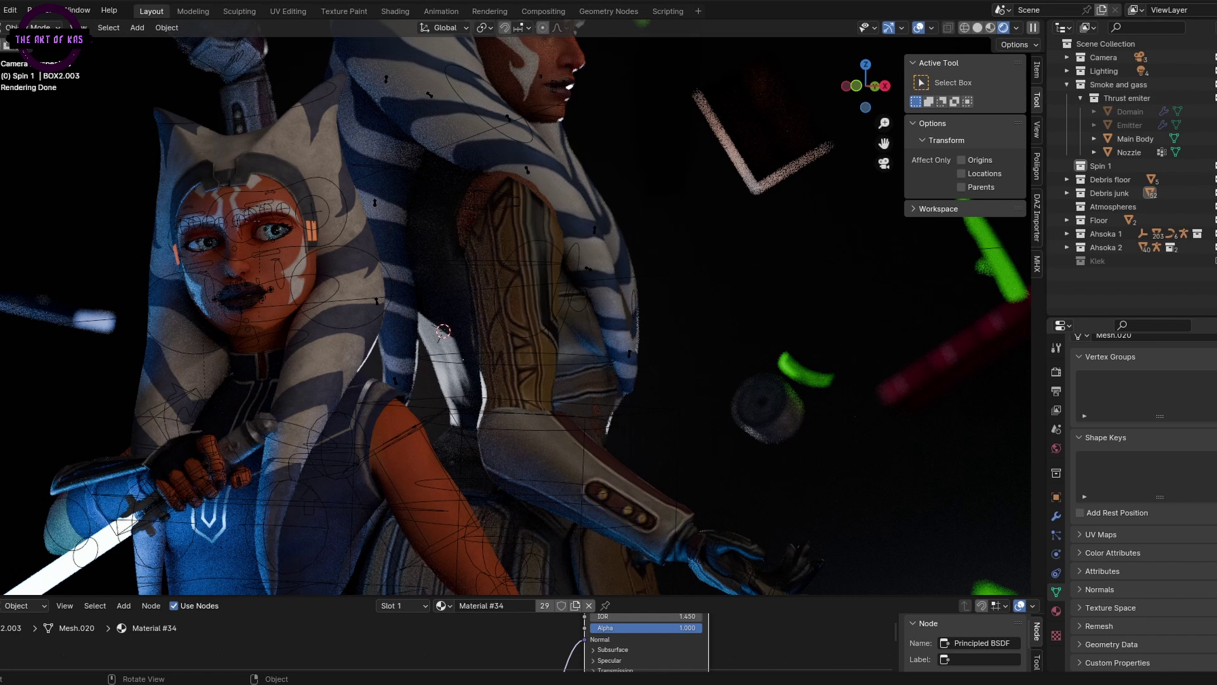
pyautogui.scroll(-5, 233, 542)
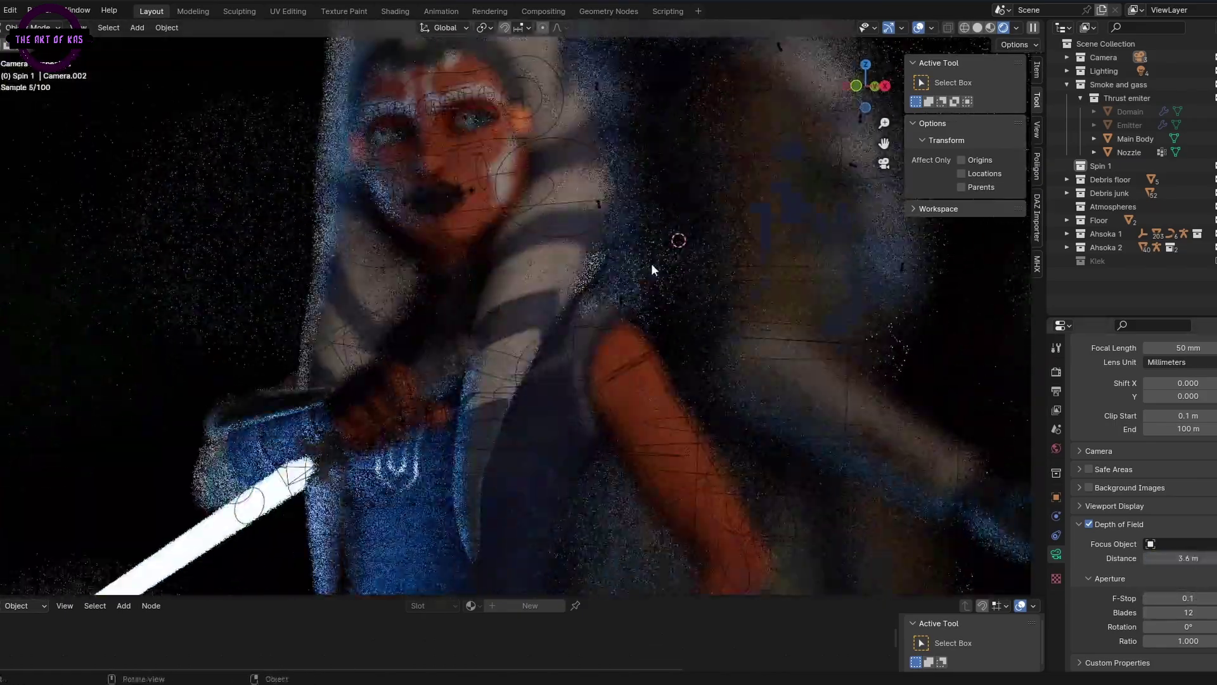
pyautogui.doubleClick(1179, 558)
pyautogui.write('.8')
pyautogui.press('Return')
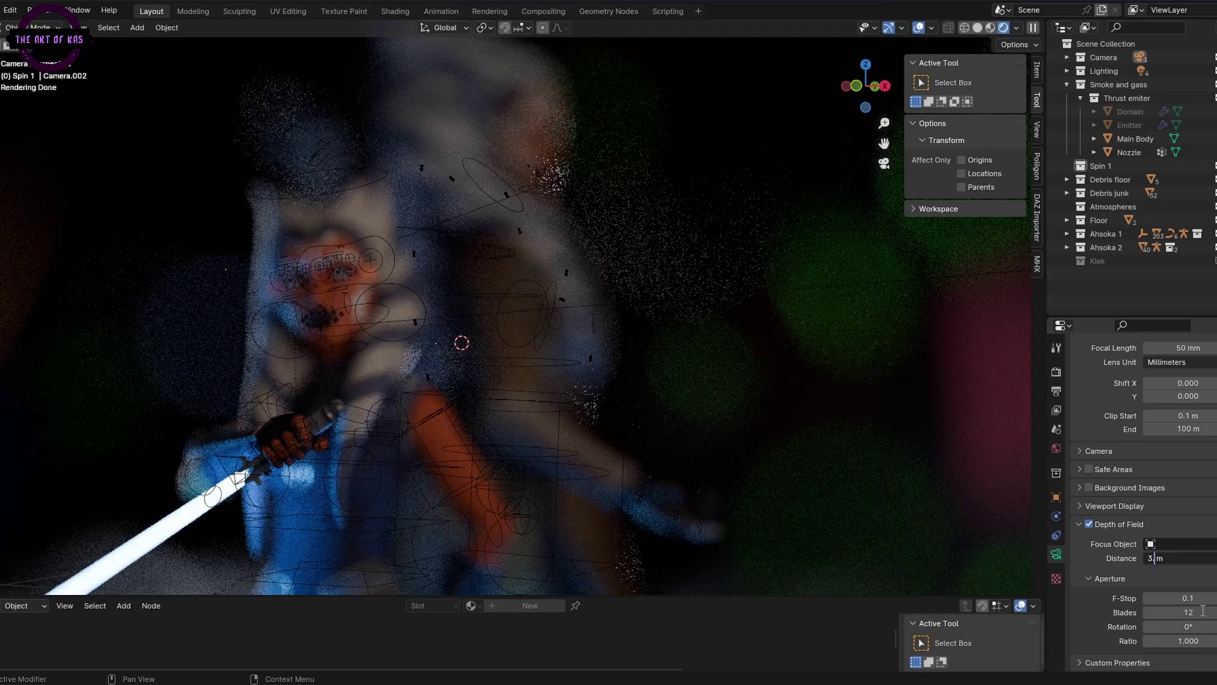
pyautogui.doubleClick(1179, 558)
pyautogui.write('4')
pyautogui.press('Return')
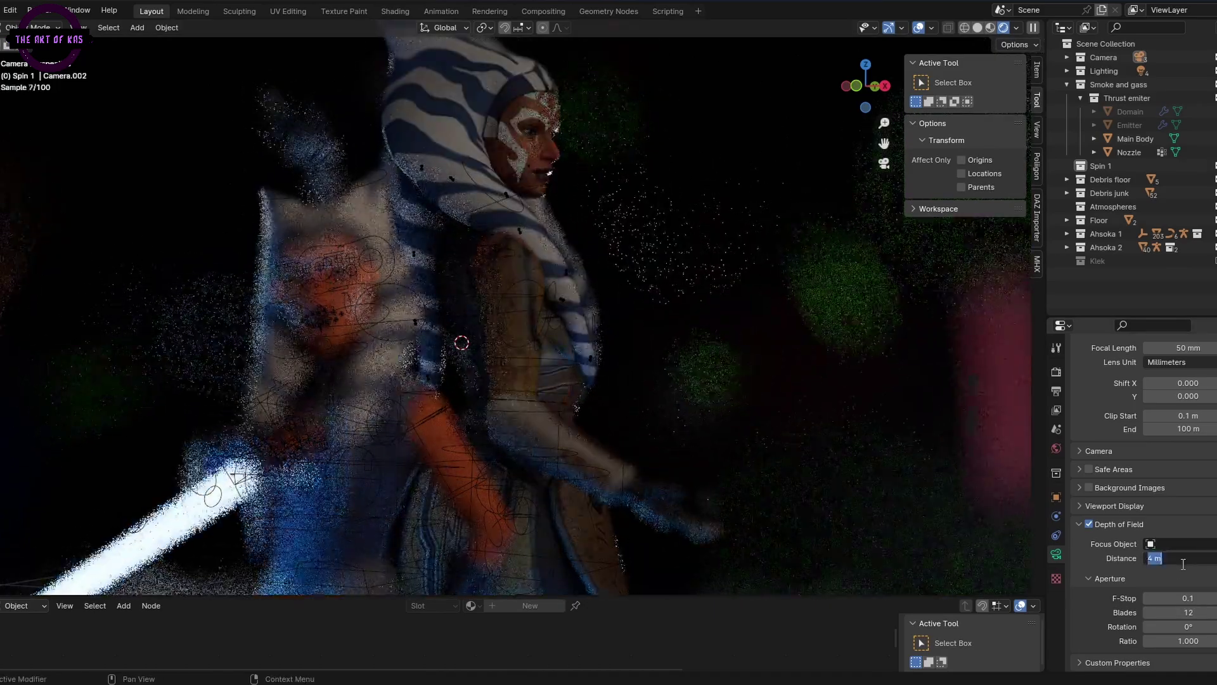
pyautogui.moveTo(1179, 558); pyautogui.dragTo(1195, 557)
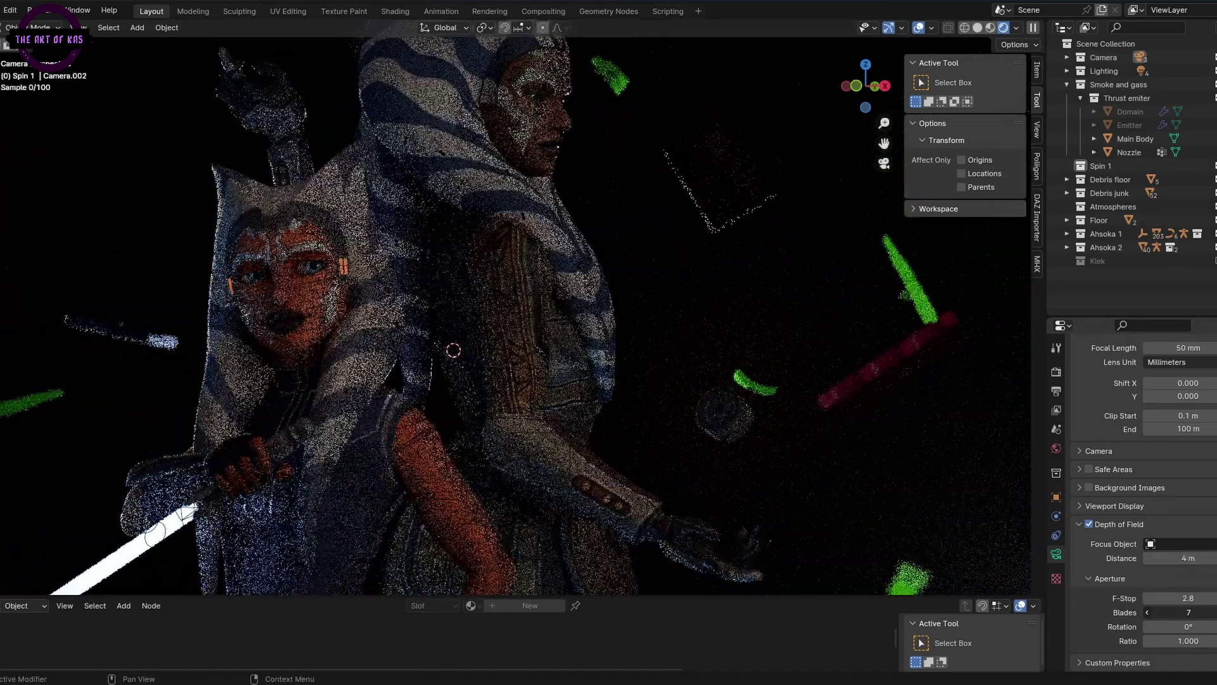
pyautogui.scroll(3, 1185, 666)
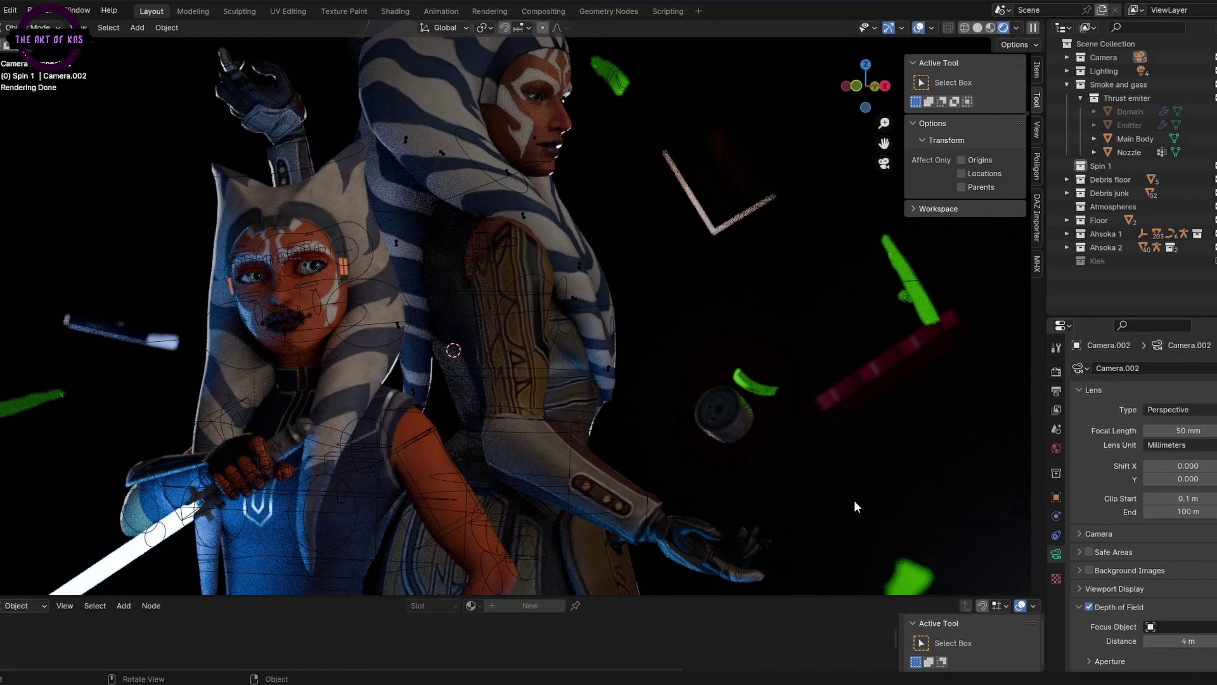
# - Try a focus distance of 3.7 m on Camera.002 and settle on 10 m
pyautogui.scroll(-1, 1190, 672)
pyautogui.doubleClick(1192, 625)
pyautogui.write('3.99 m')
pyautogui.press('Return')
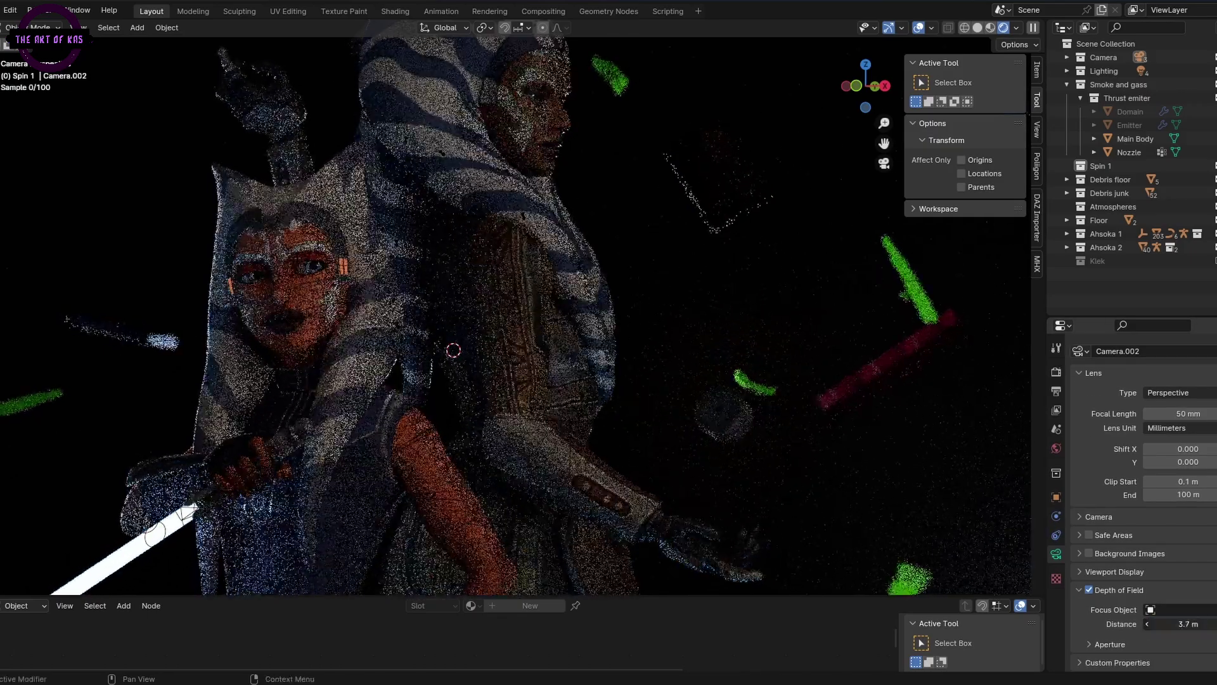
pyautogui.moveTo(1191, 625)
pyautogui.mouseDown()
pyautogui.moveTo(1170, 625)
pyautogui.moveTo(1214, 621)
pyautogui.mouseUp()
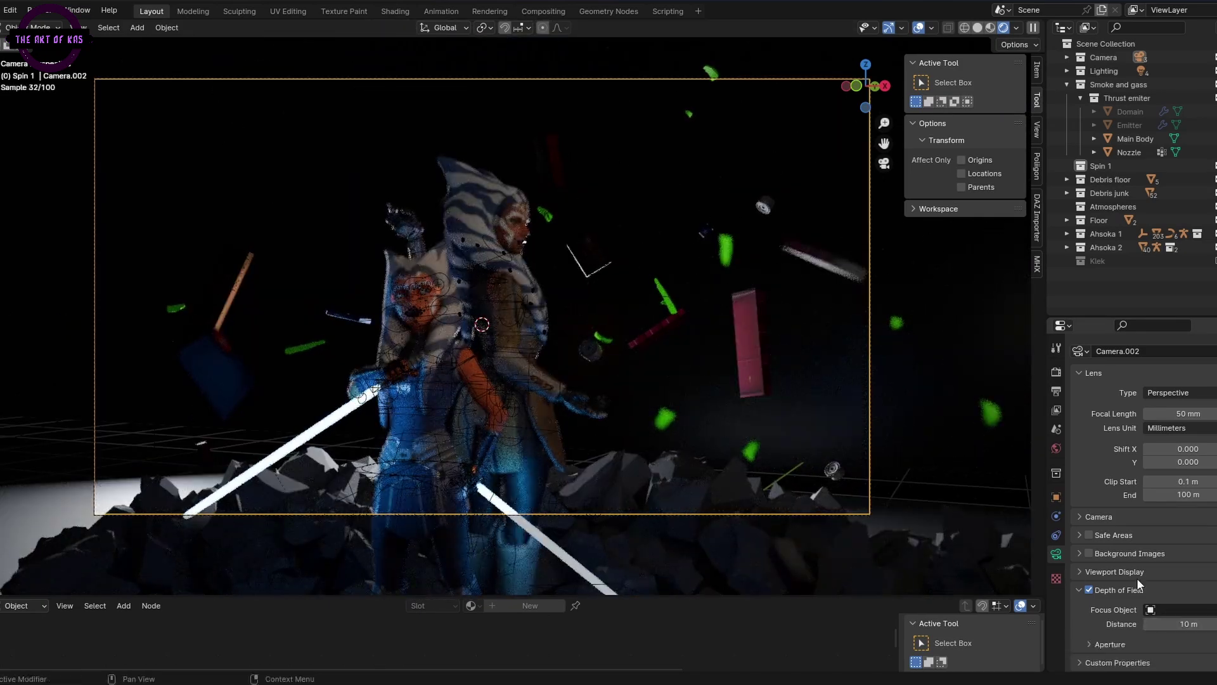
# - Open Camera.002's physics properties and display the scene in solid shading
pyautogui.click(1056, 515)
pyautogui.scroll(-2, 964, 285)
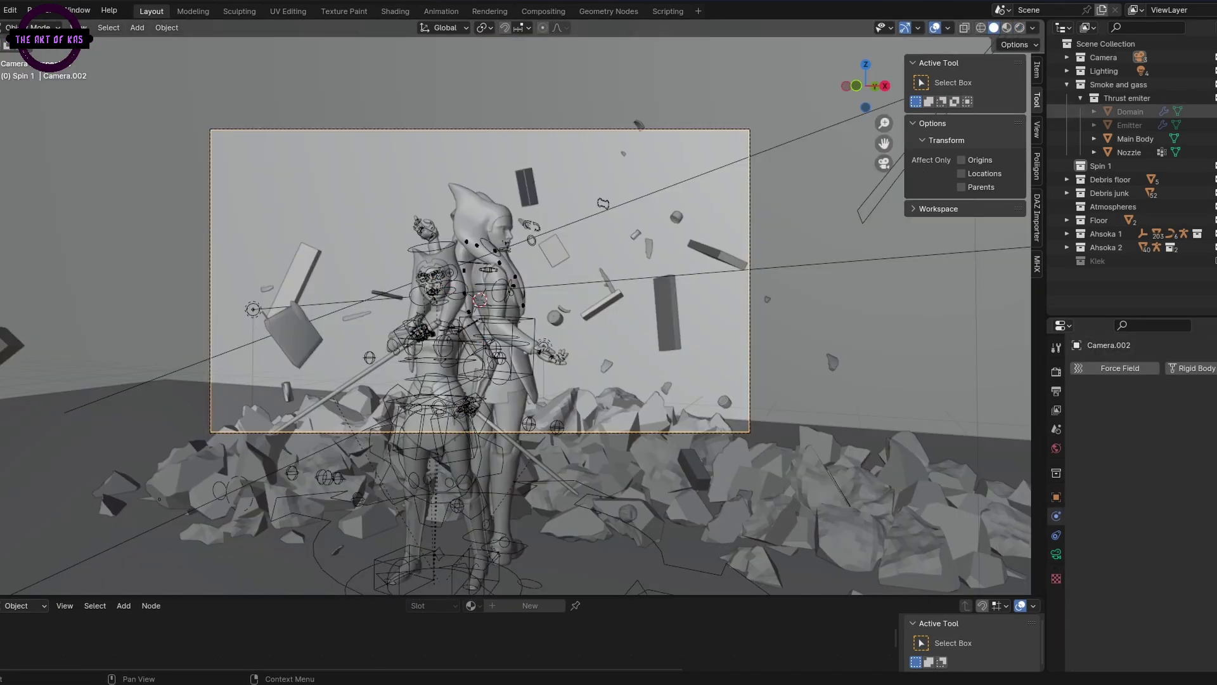